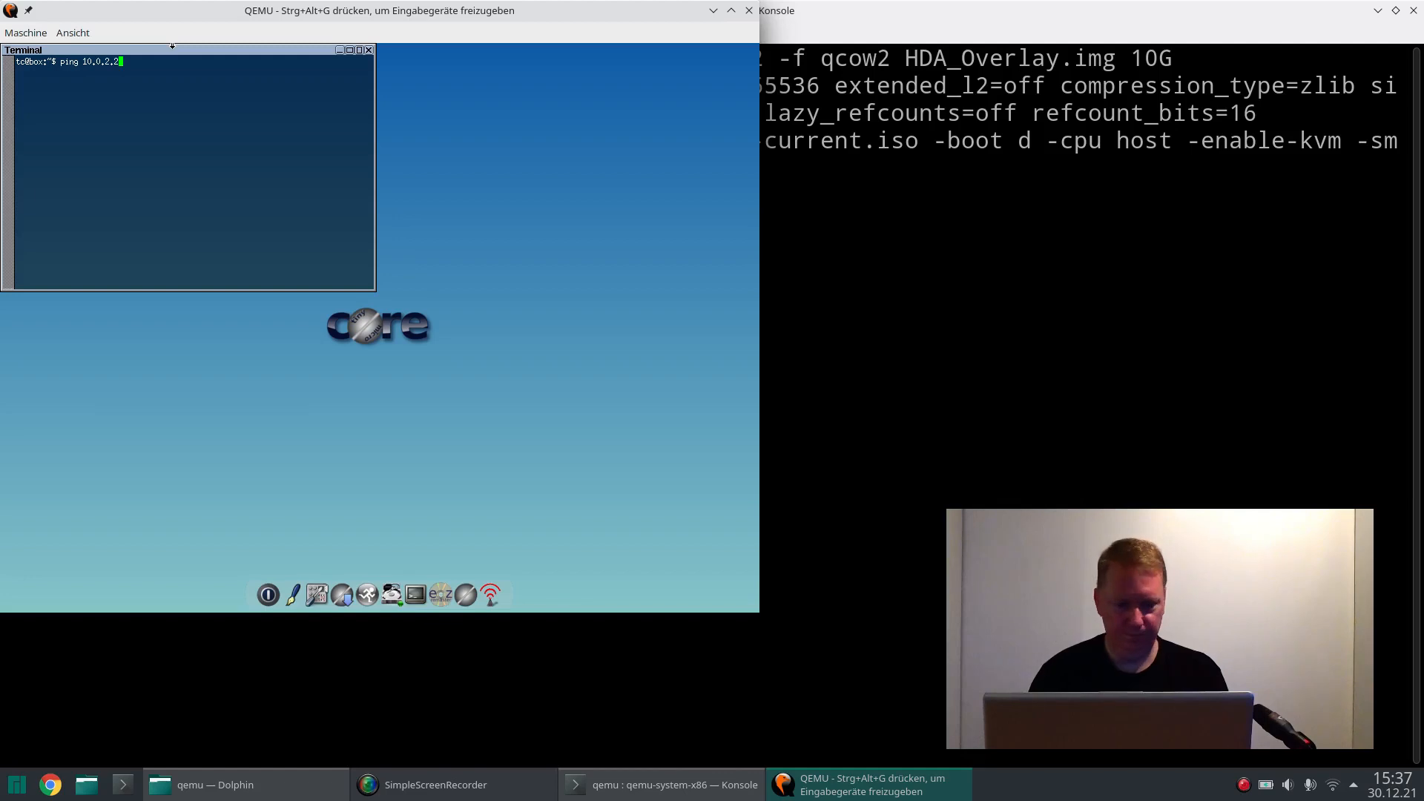
Step: Ping the host address 10.0.2.2 from the guest terminal and stop the ping after several replies
key(Return)
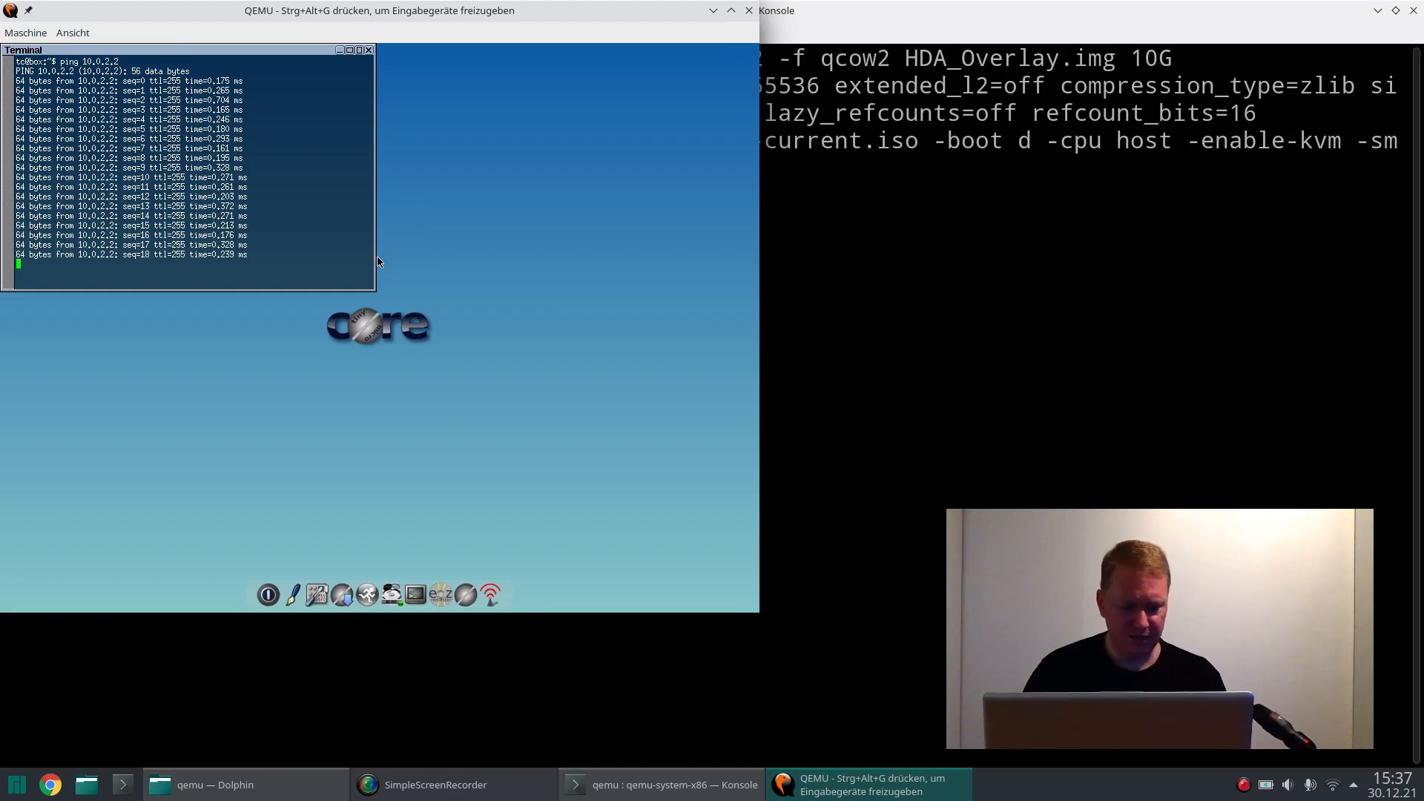
key(ctrl+c)
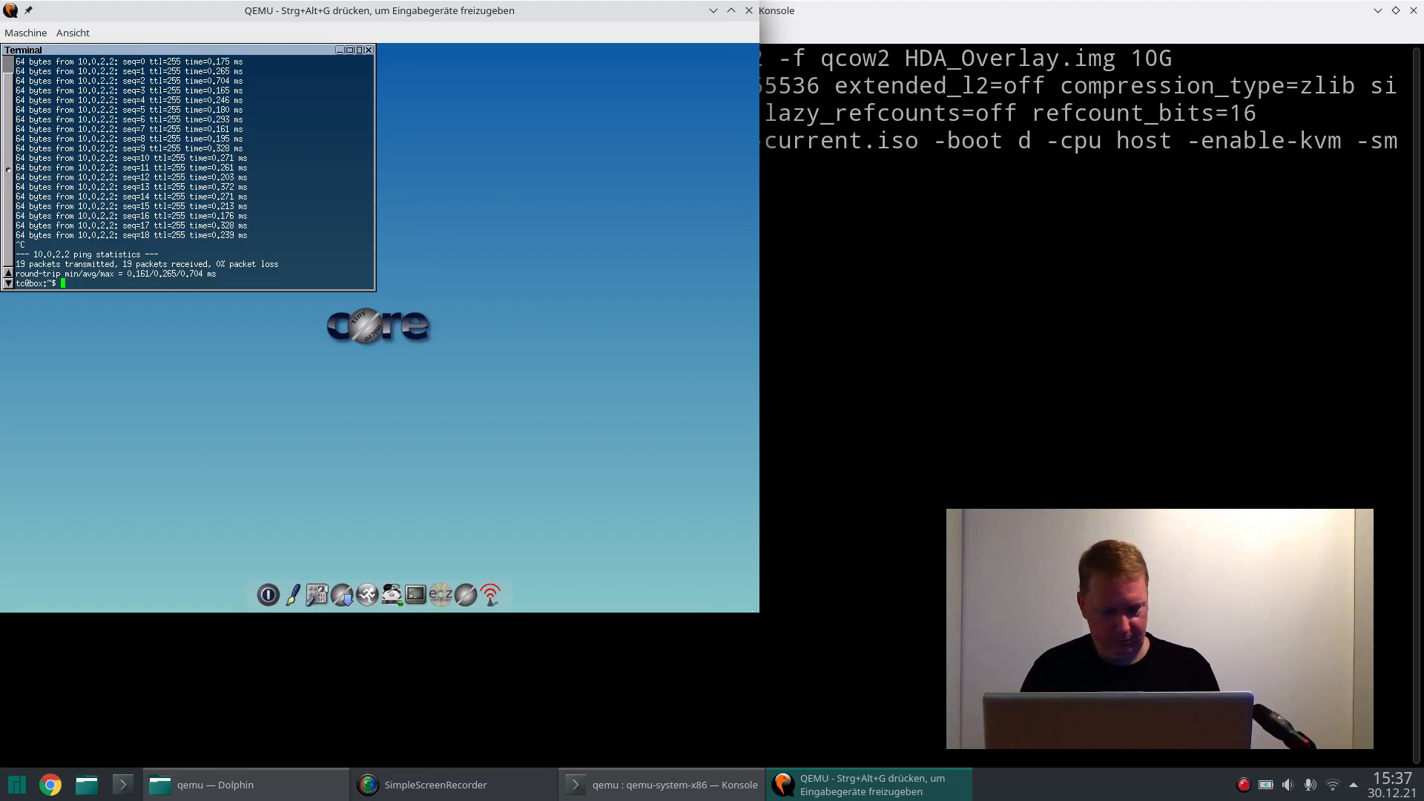
Step: Switch to Konsole on the host, open a second terminal tab with enlarged text, and run ncat -l 12347
key(ctrl+alt+g)
click(811, 298)
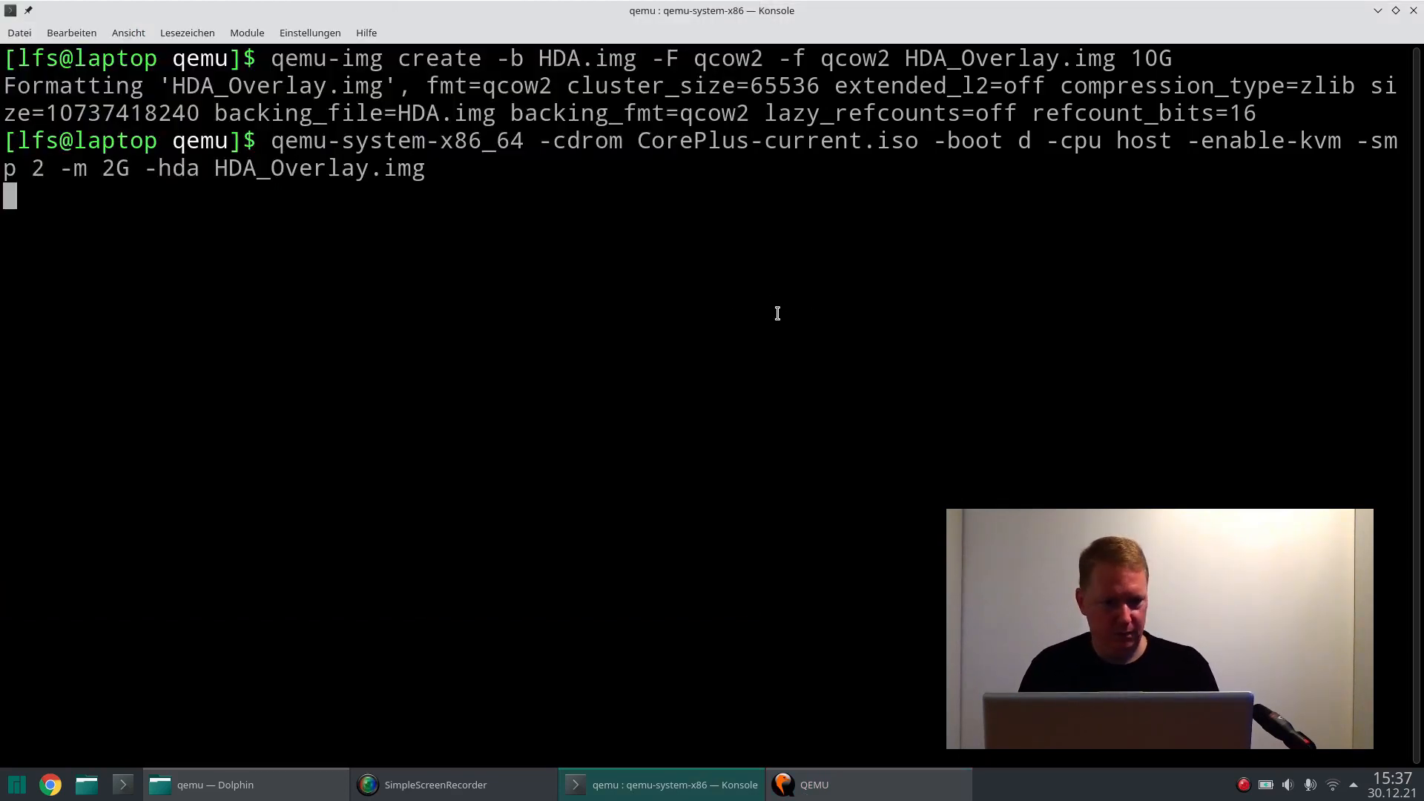
key(ctrl+shift+t)
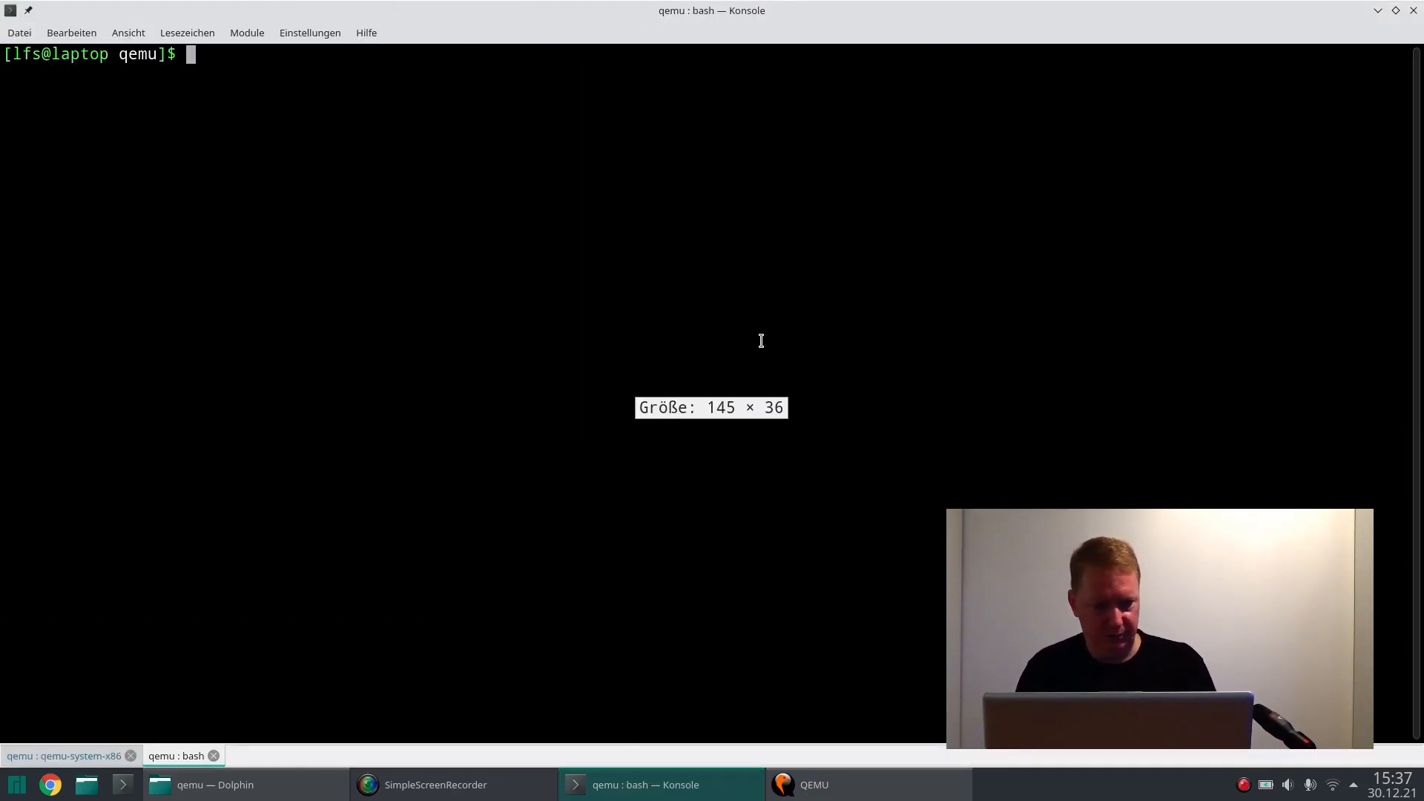
key(ctrl+plus)
key(ctrl+plus)
text(n)
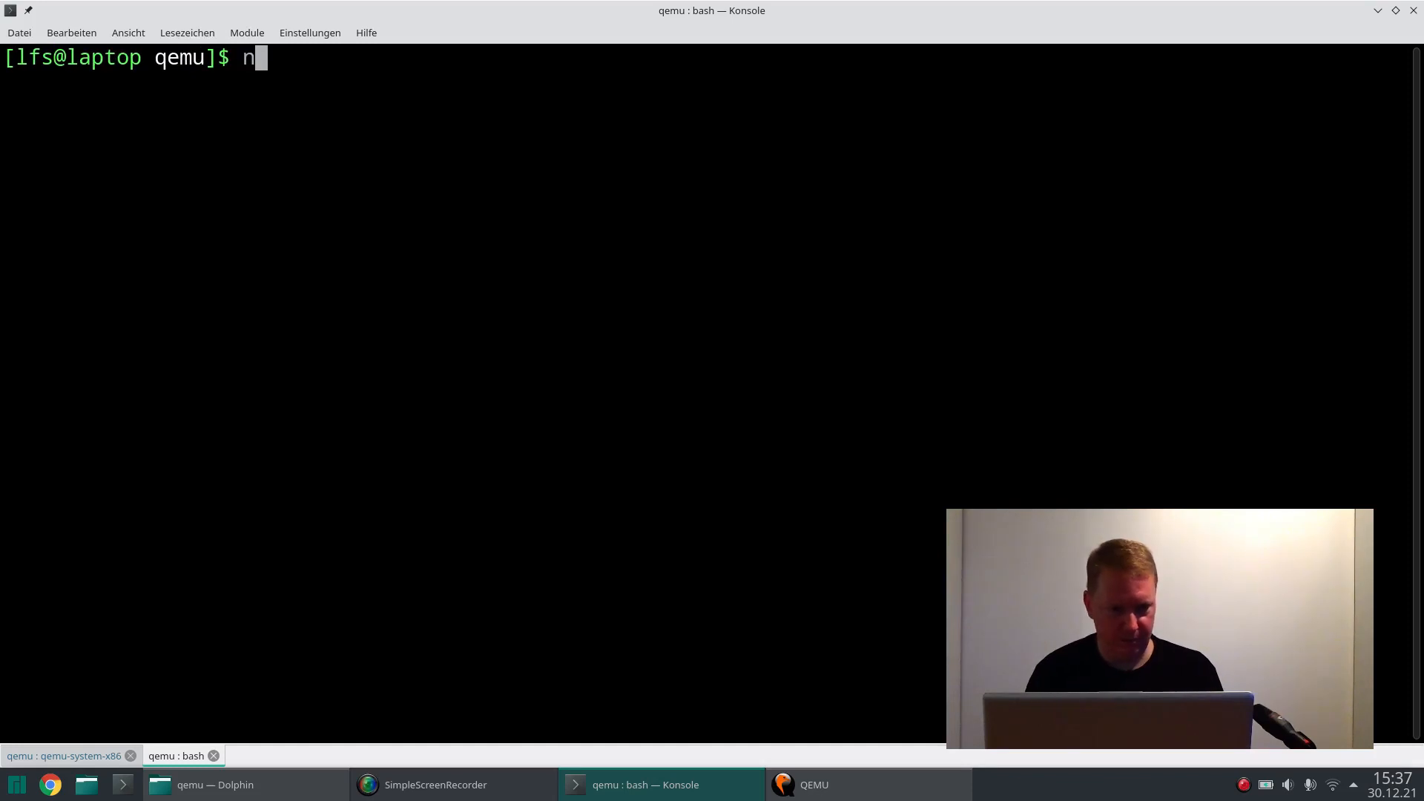
text(cat )
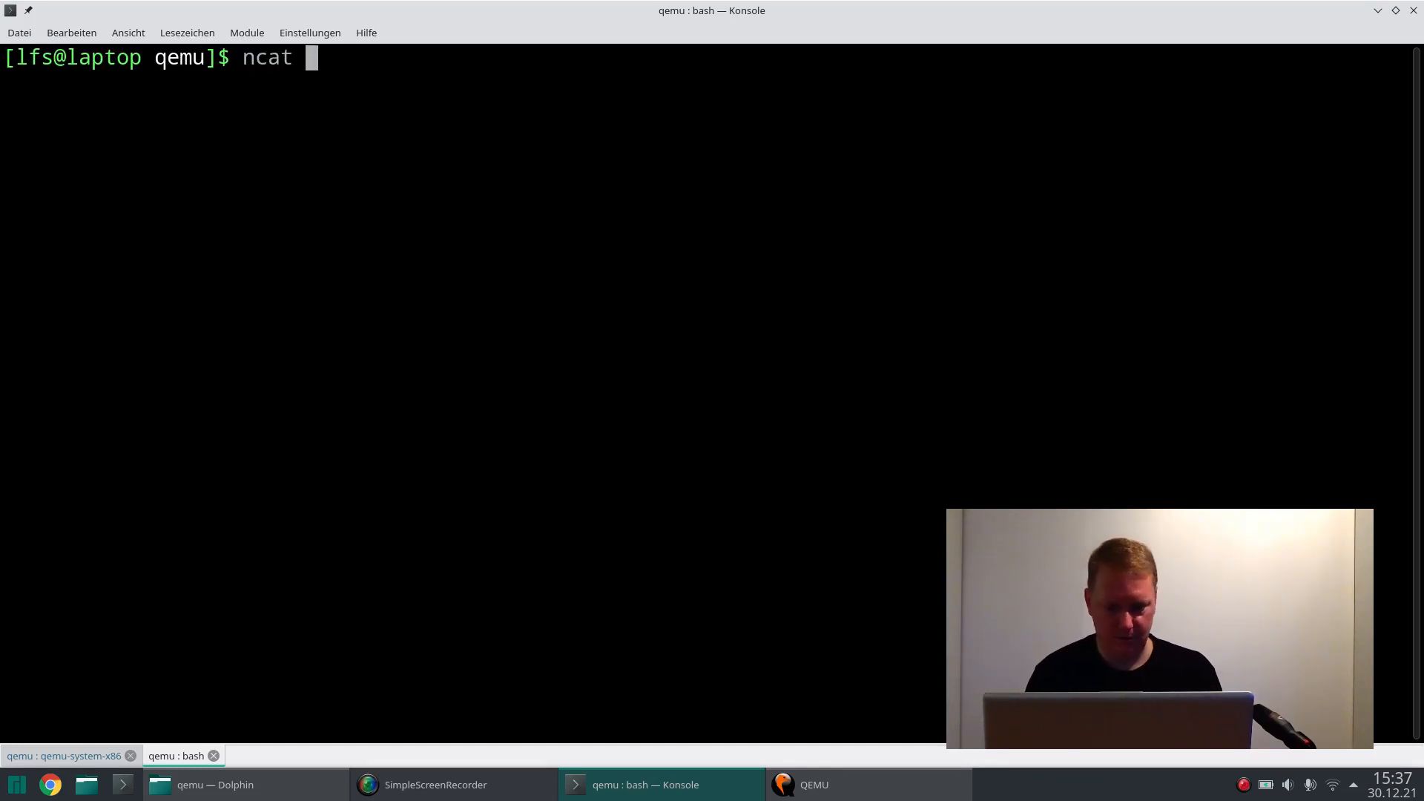
text(-l )
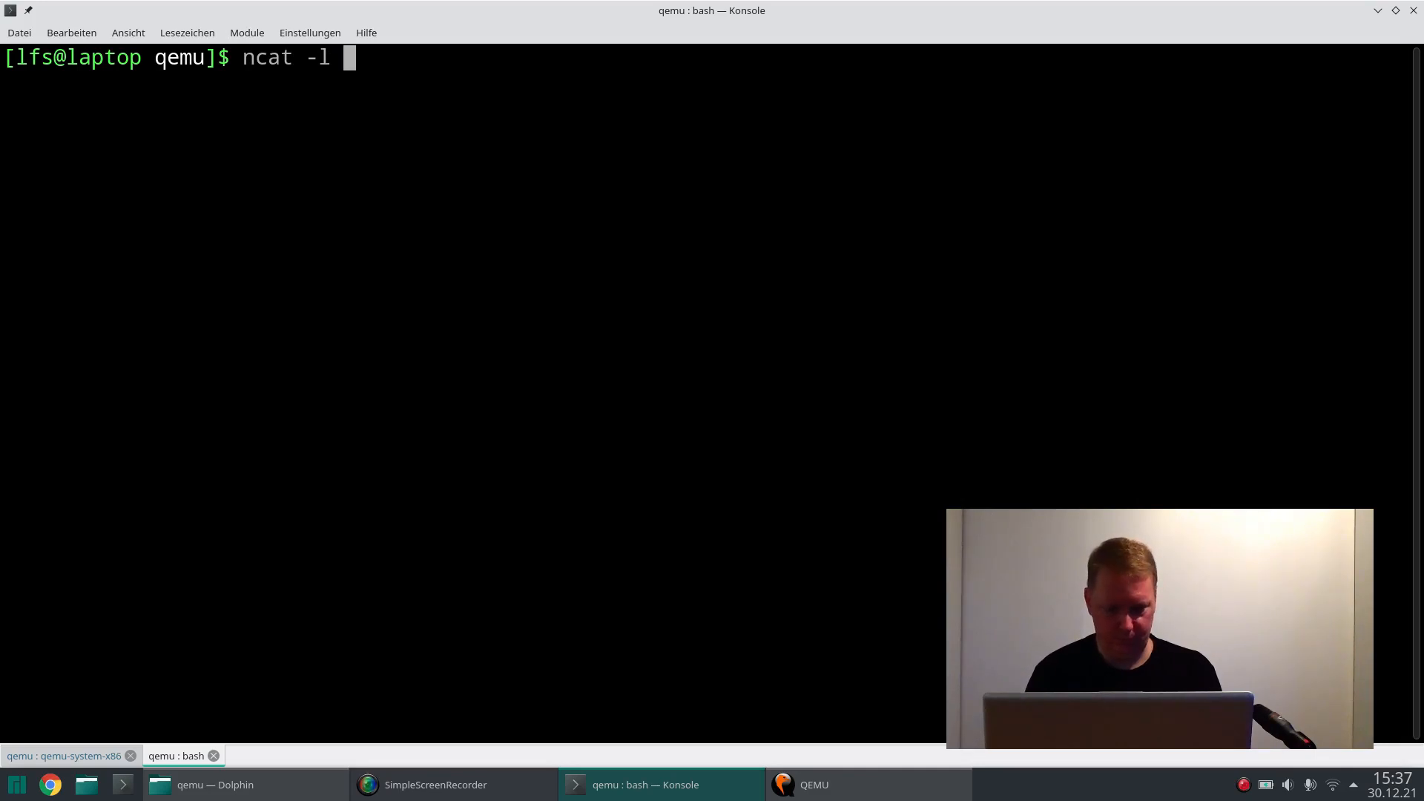
text(12347)
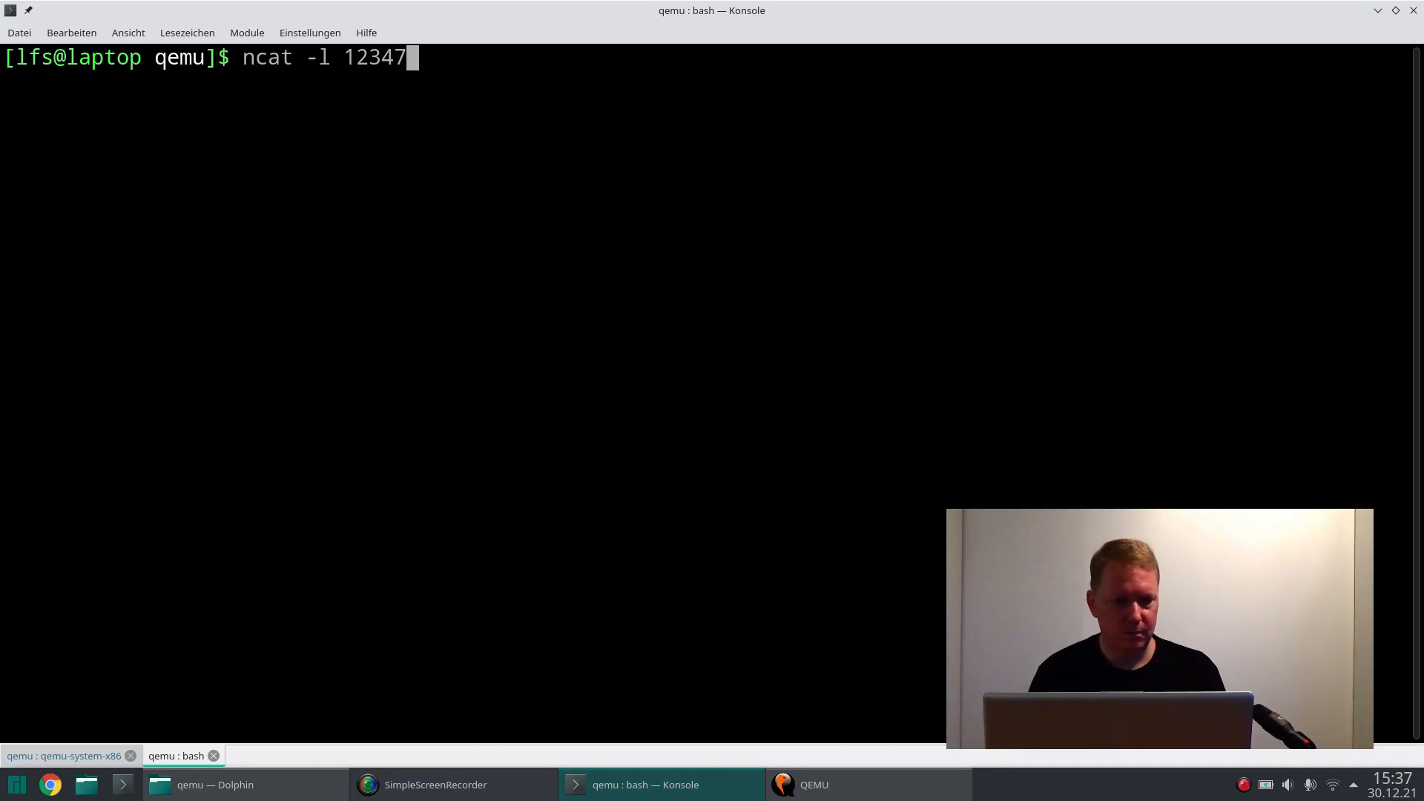
key(Return)
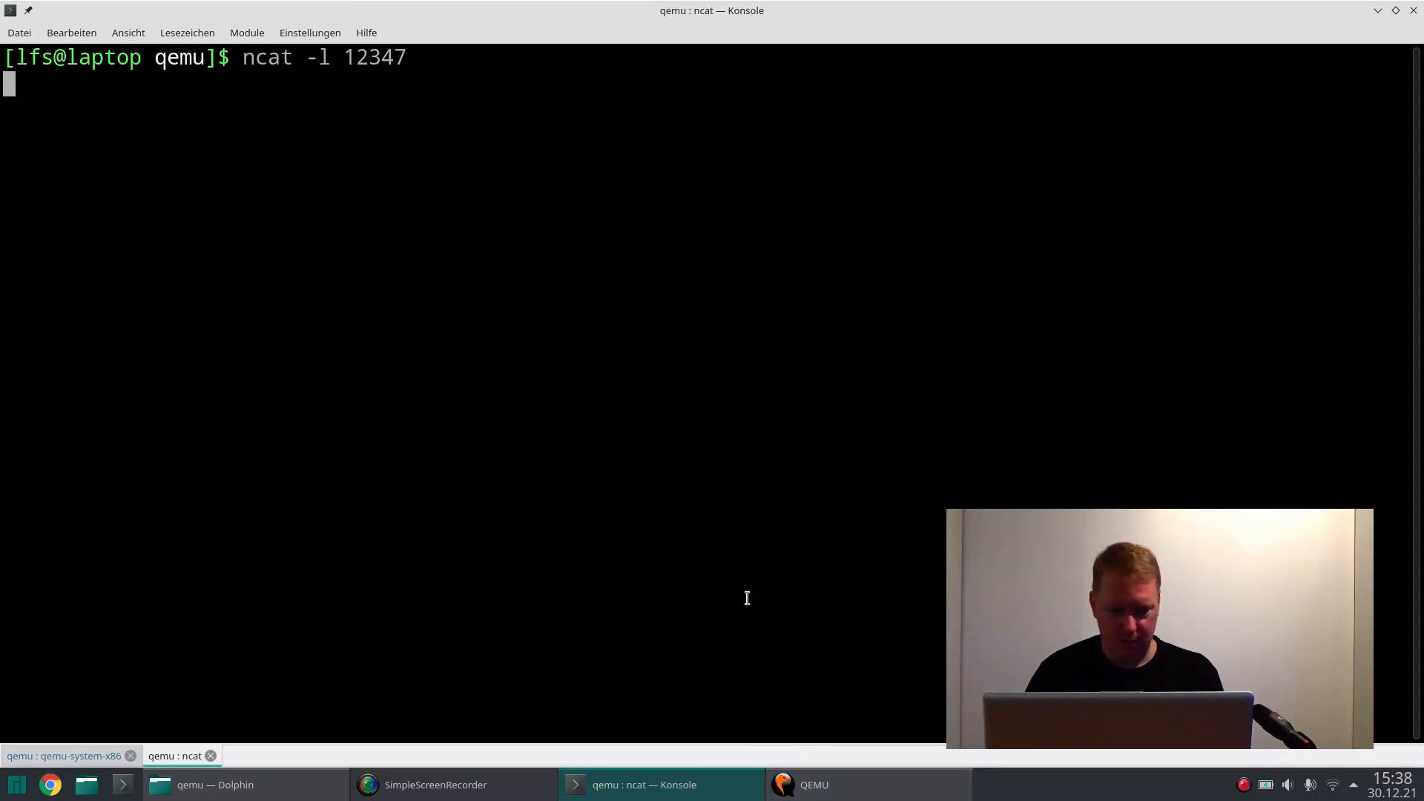
Step: Switch to the QEMU guest, clear its terminal, and connect to the host with telnet 10.0.2.2 12347
click(786, 784)
text(clear)
key(Return)
text(telnet )
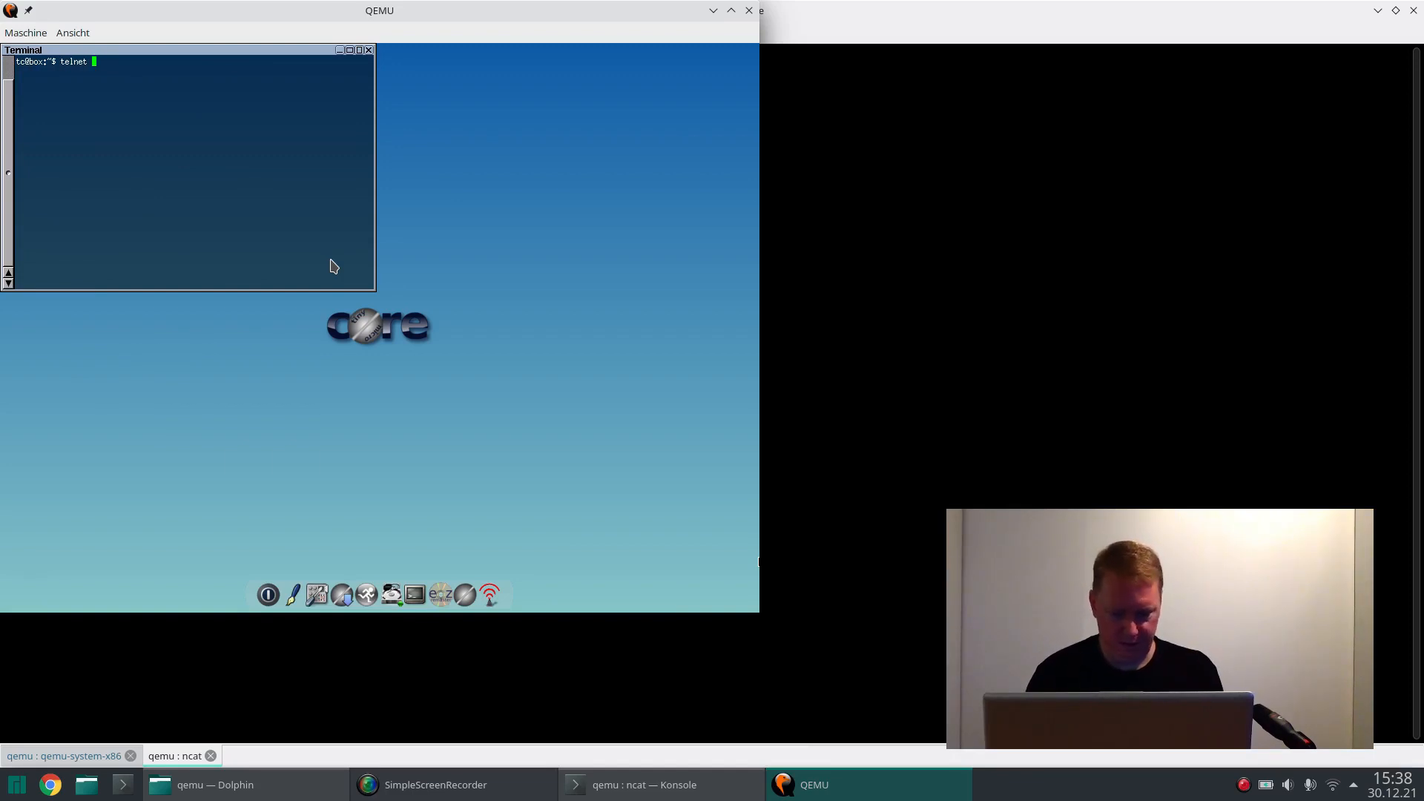
text(10)
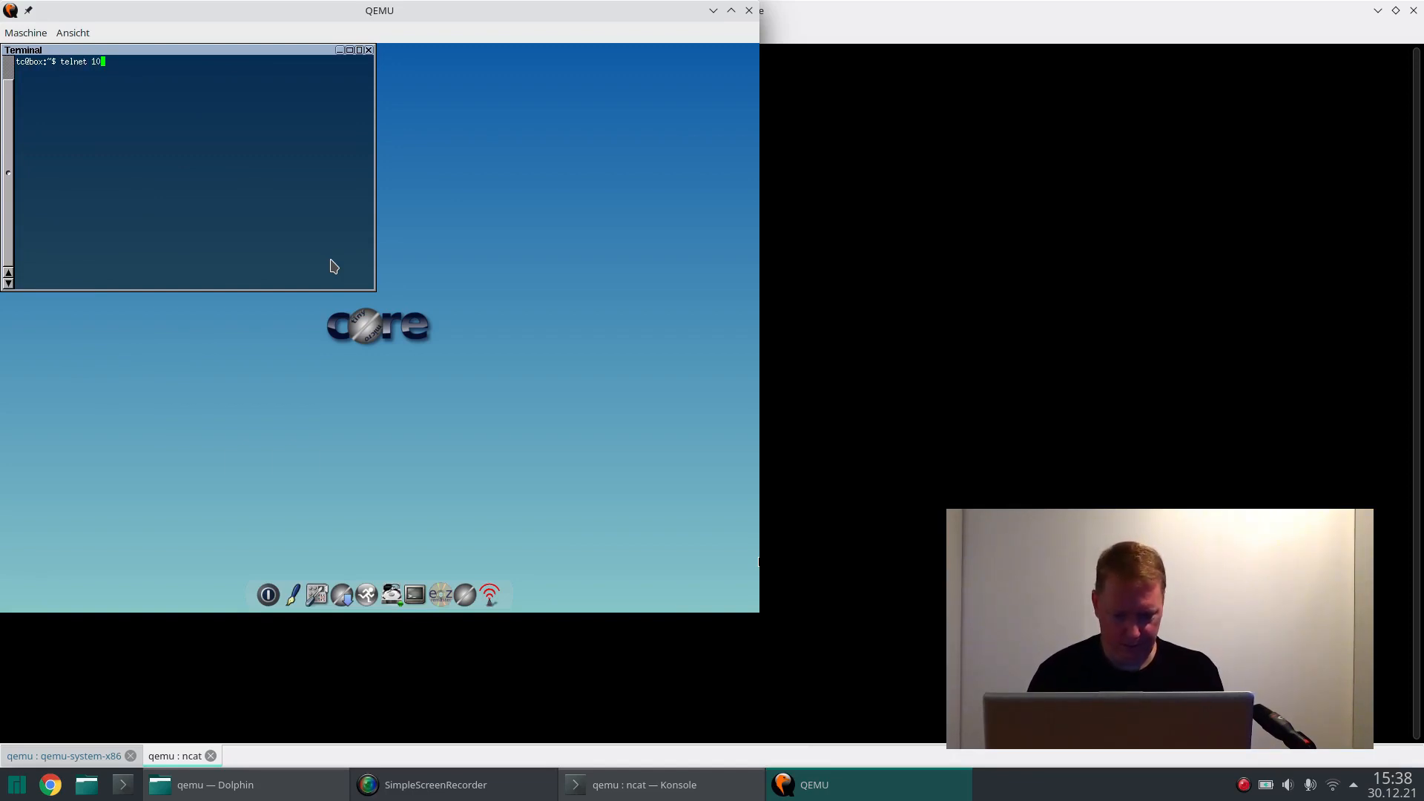
text(.0.2.2.2)
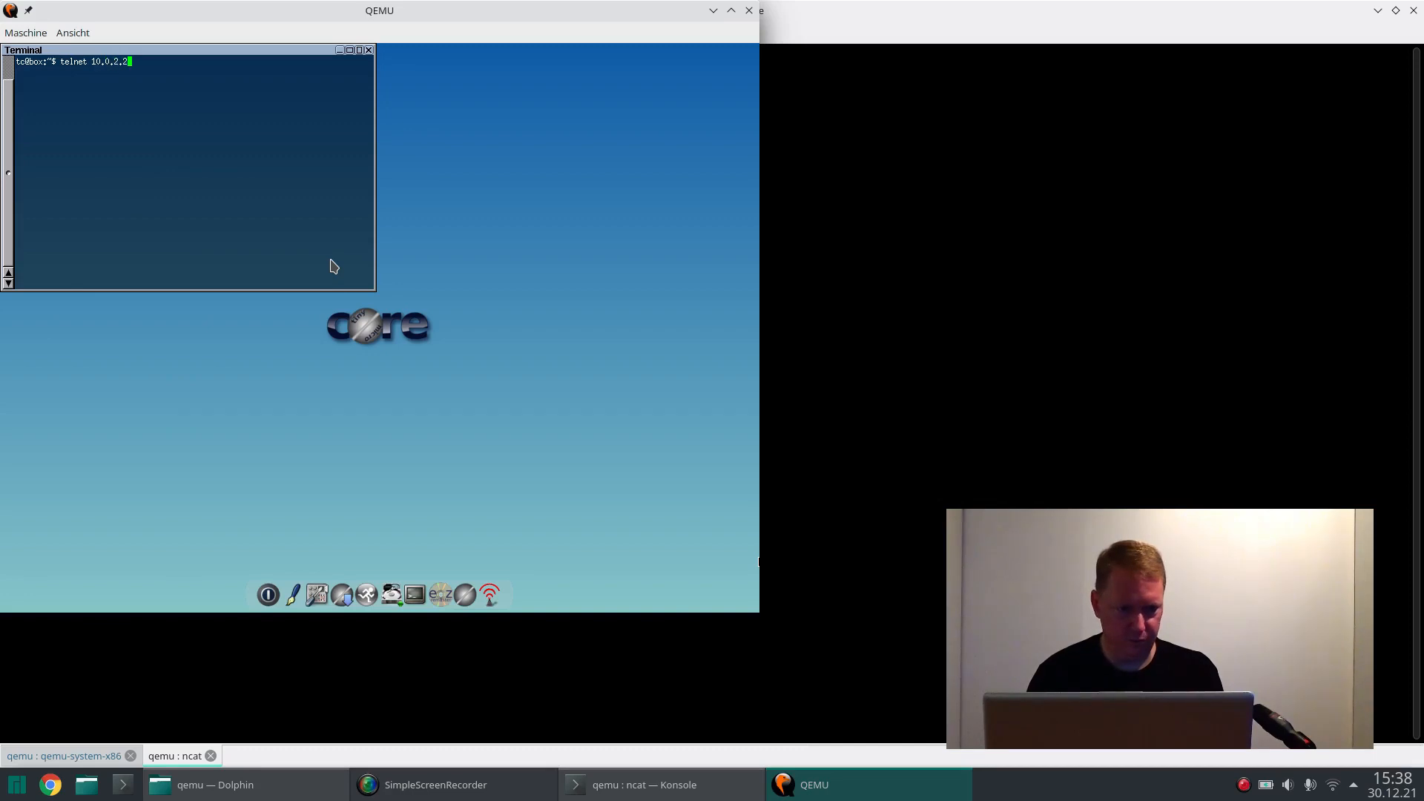
text(12347)
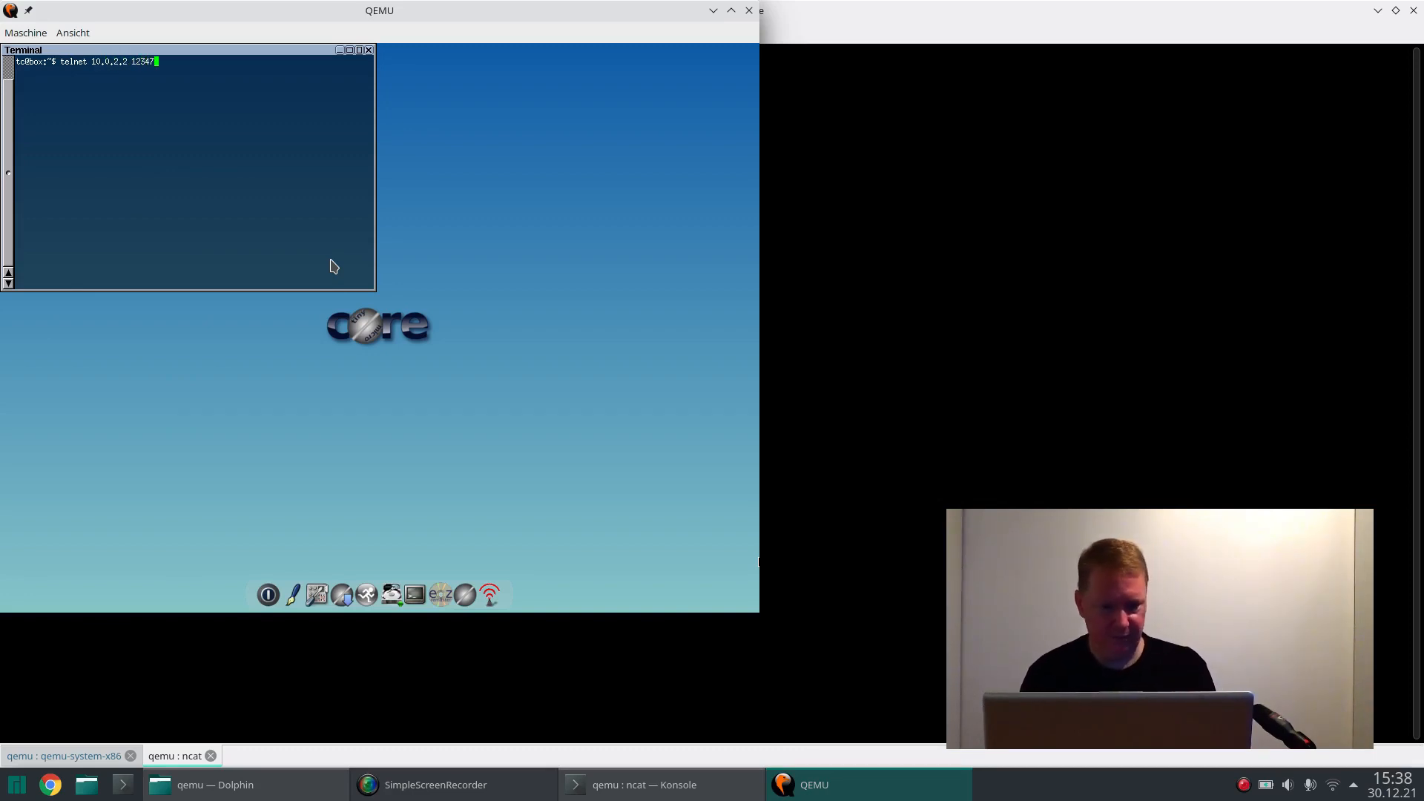
key(Return)
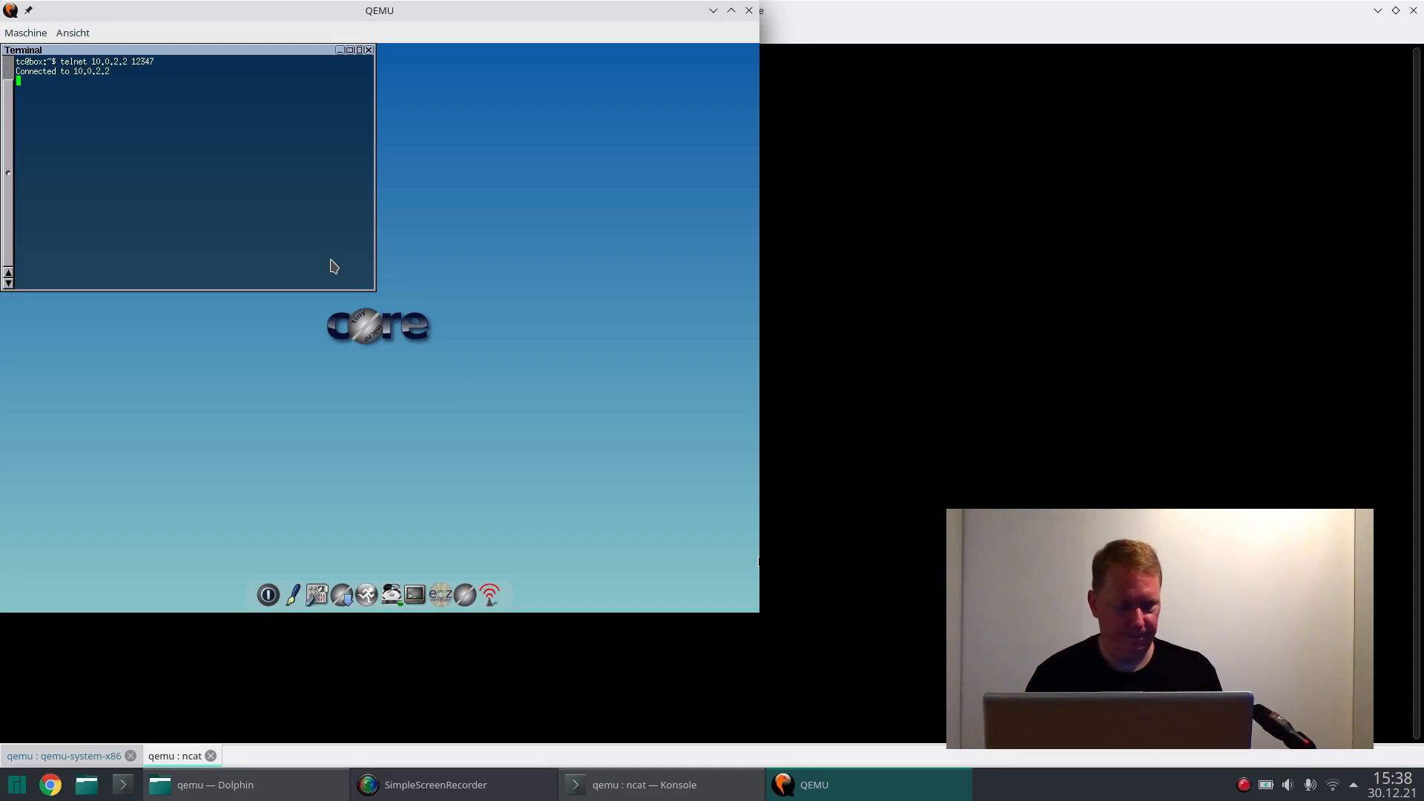
Step: Send the message Hello to the host through the guest's telnet connection
text(Hello)
key(Return)
click(338, 264)
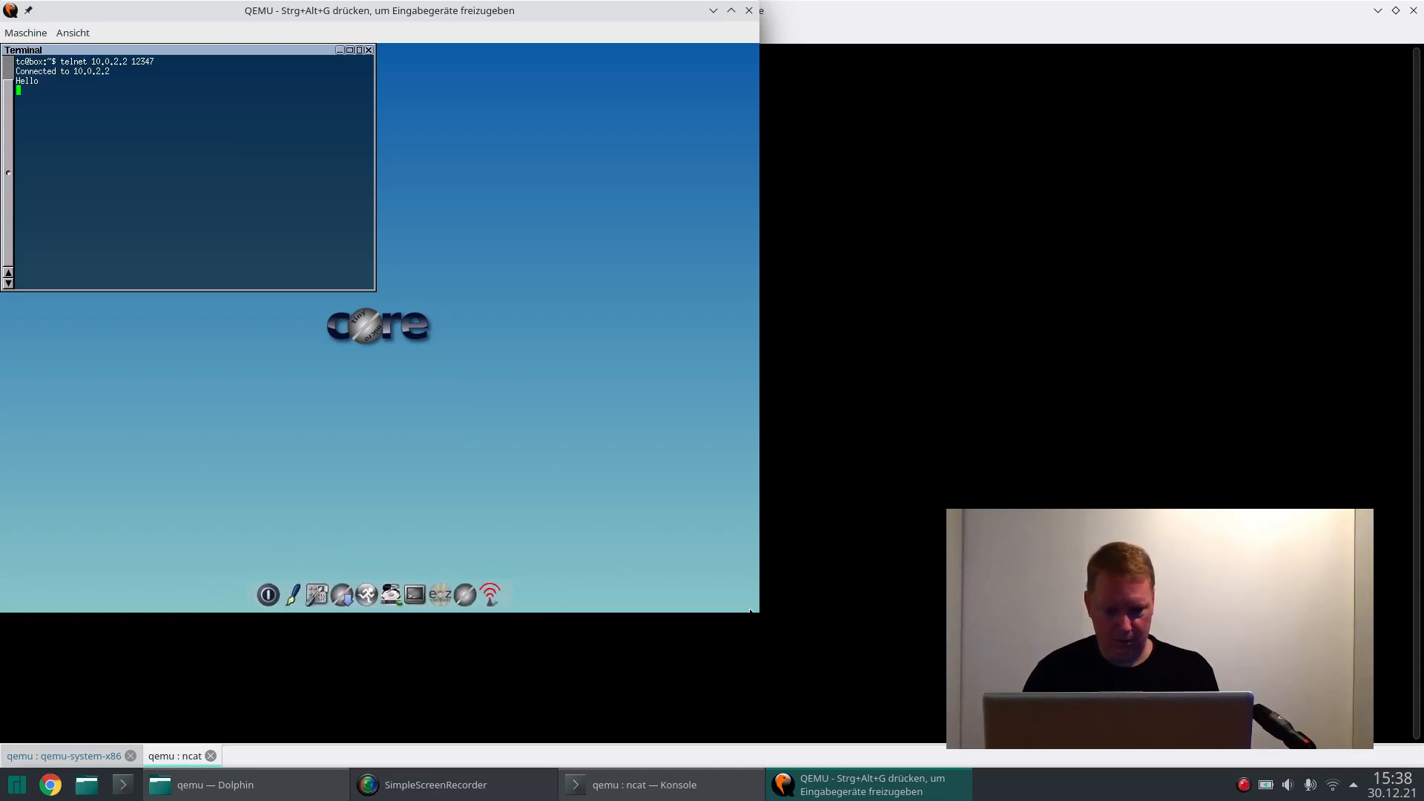
Step: Switch to Konsole, send World to the guest through the ncat session, and return to the QEMU guest
key(ctrl+alt+g)
click(880, 329)
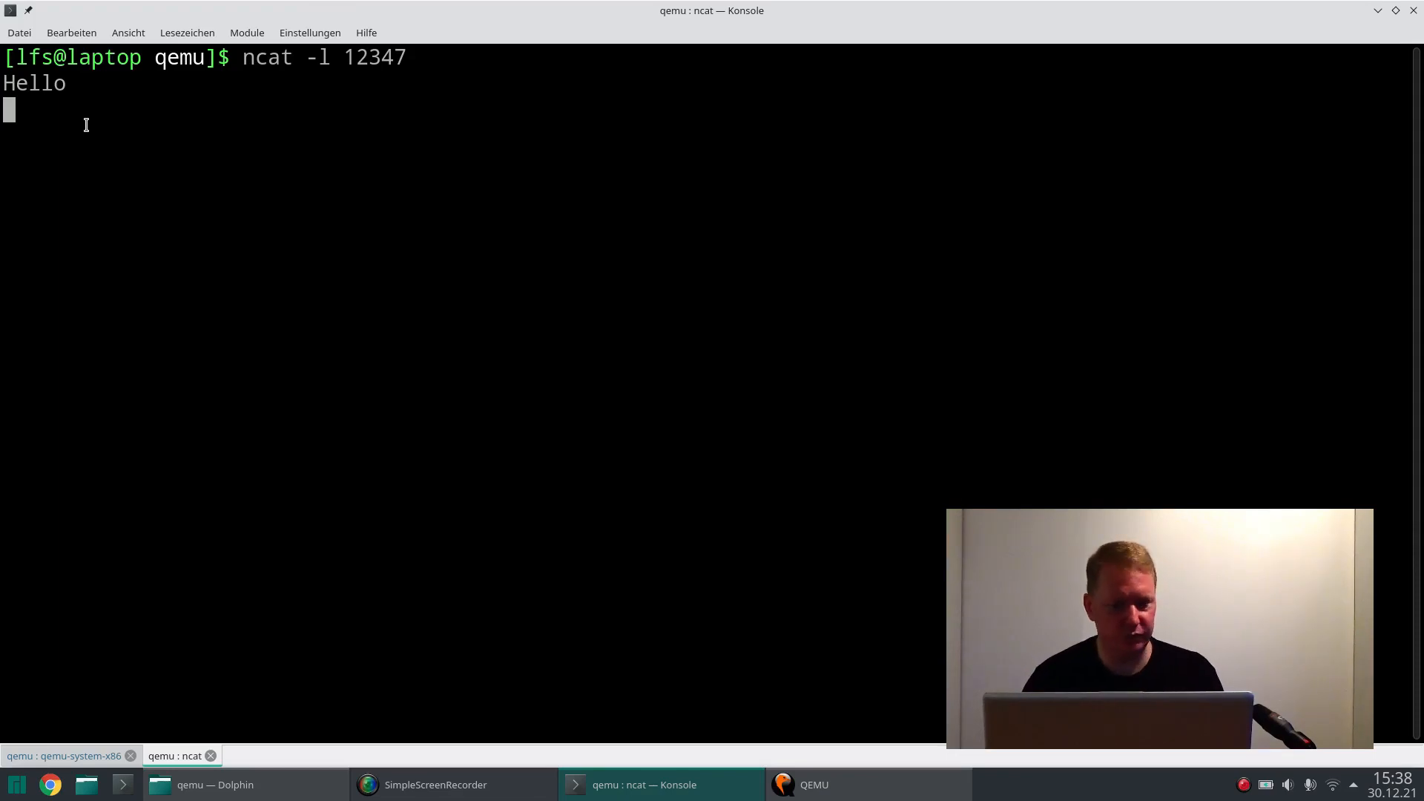
text(World)
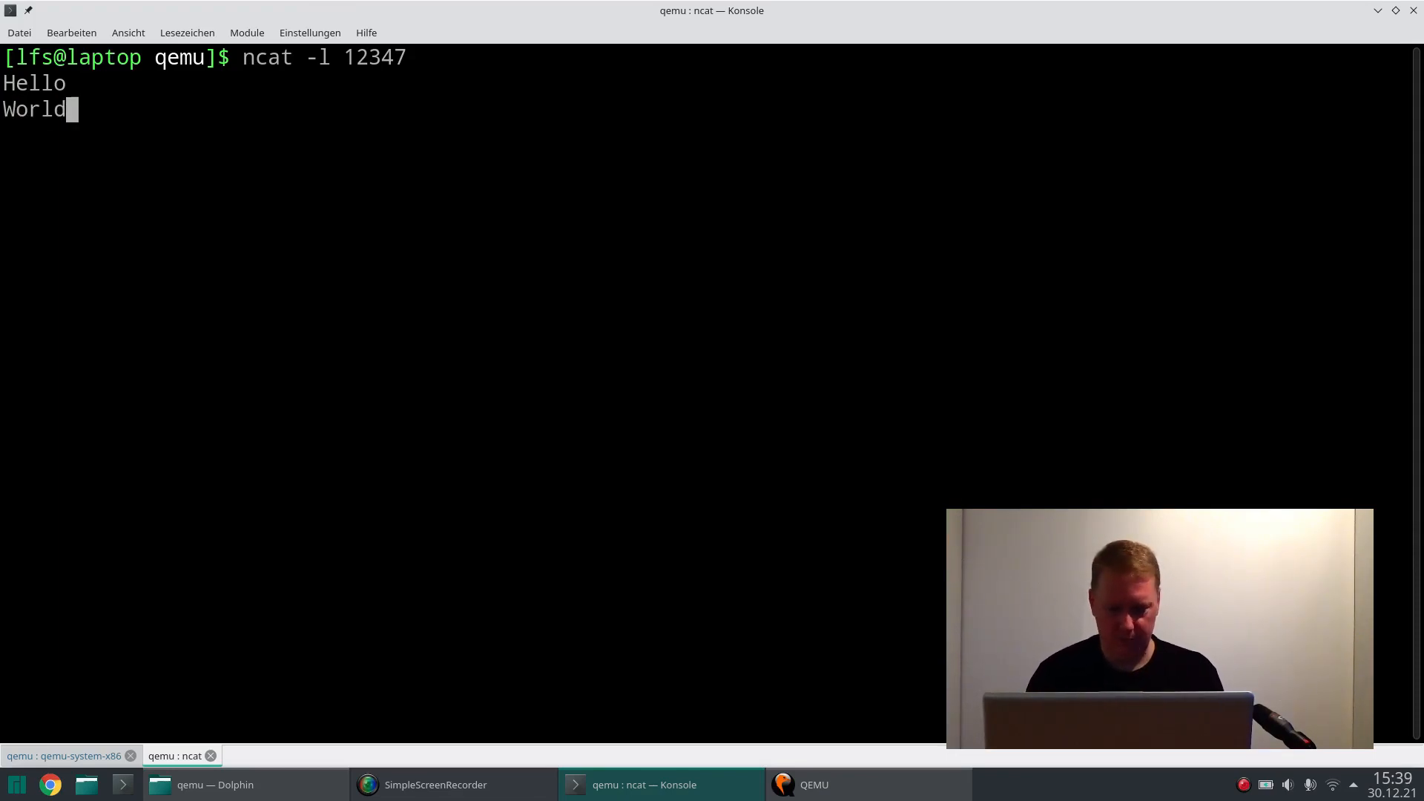
key(Return)
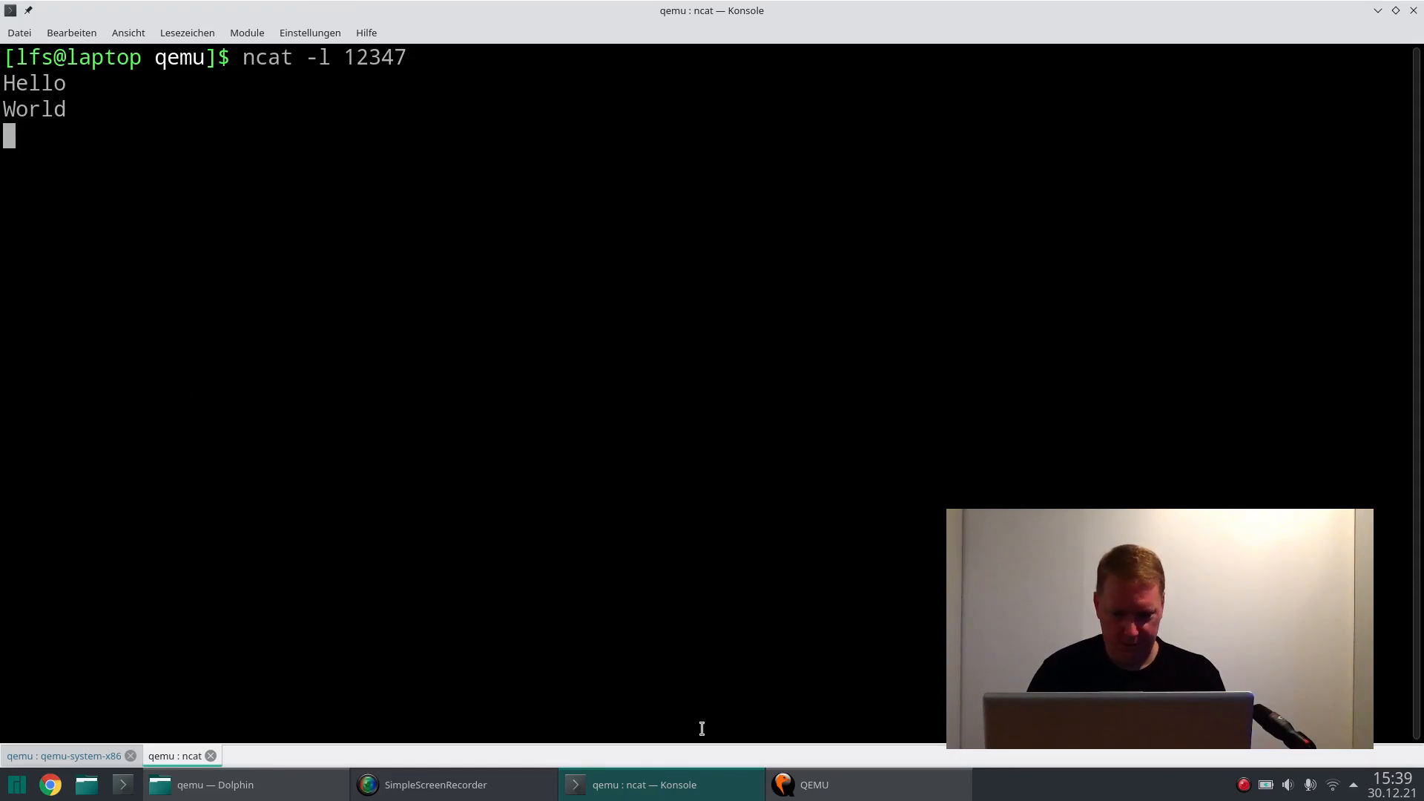
click(784, 772)
Step: Move the QEMU window clear of the host command, ping 8.8.8.8 from the guest terminal, and stop the ping
drag(219, 27, 585, 112)
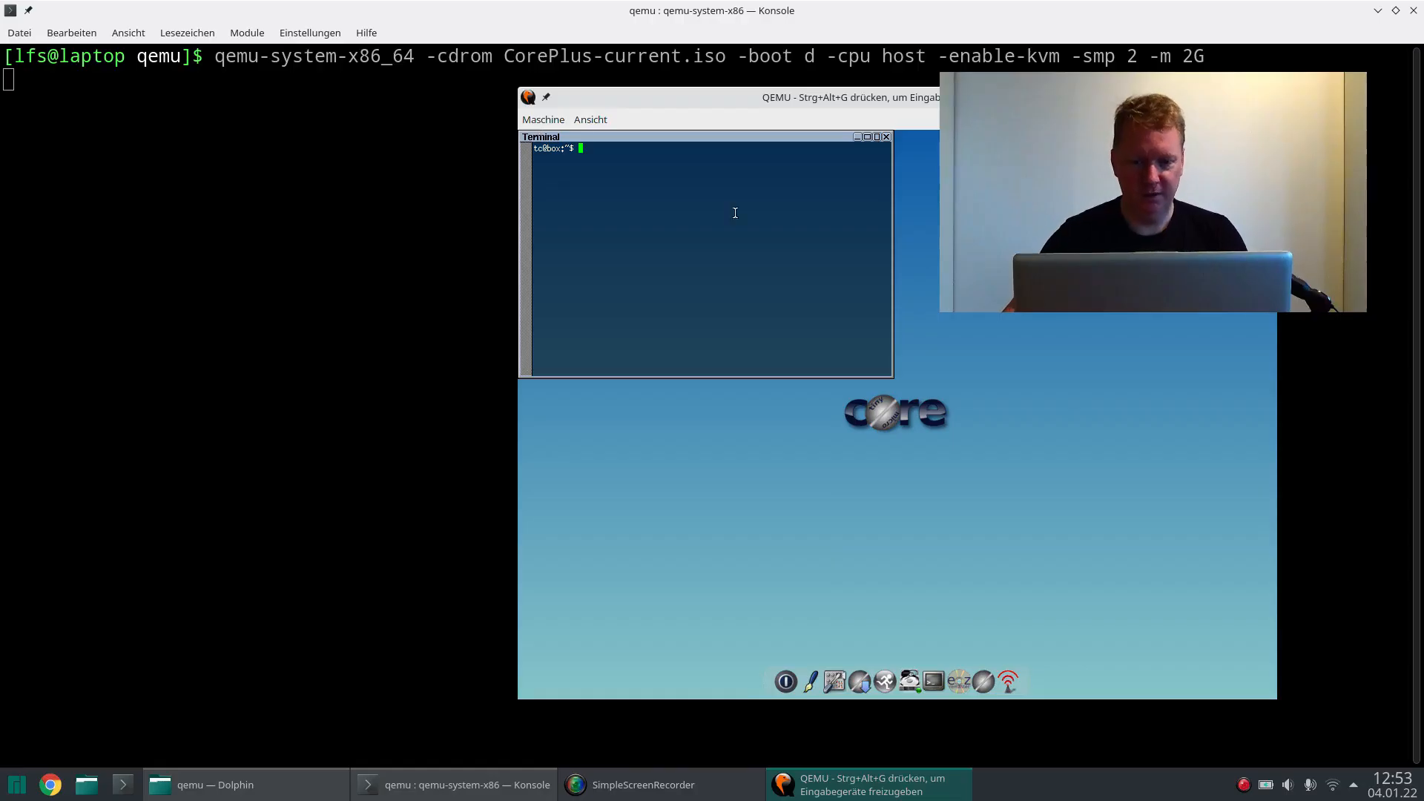
text(pin)
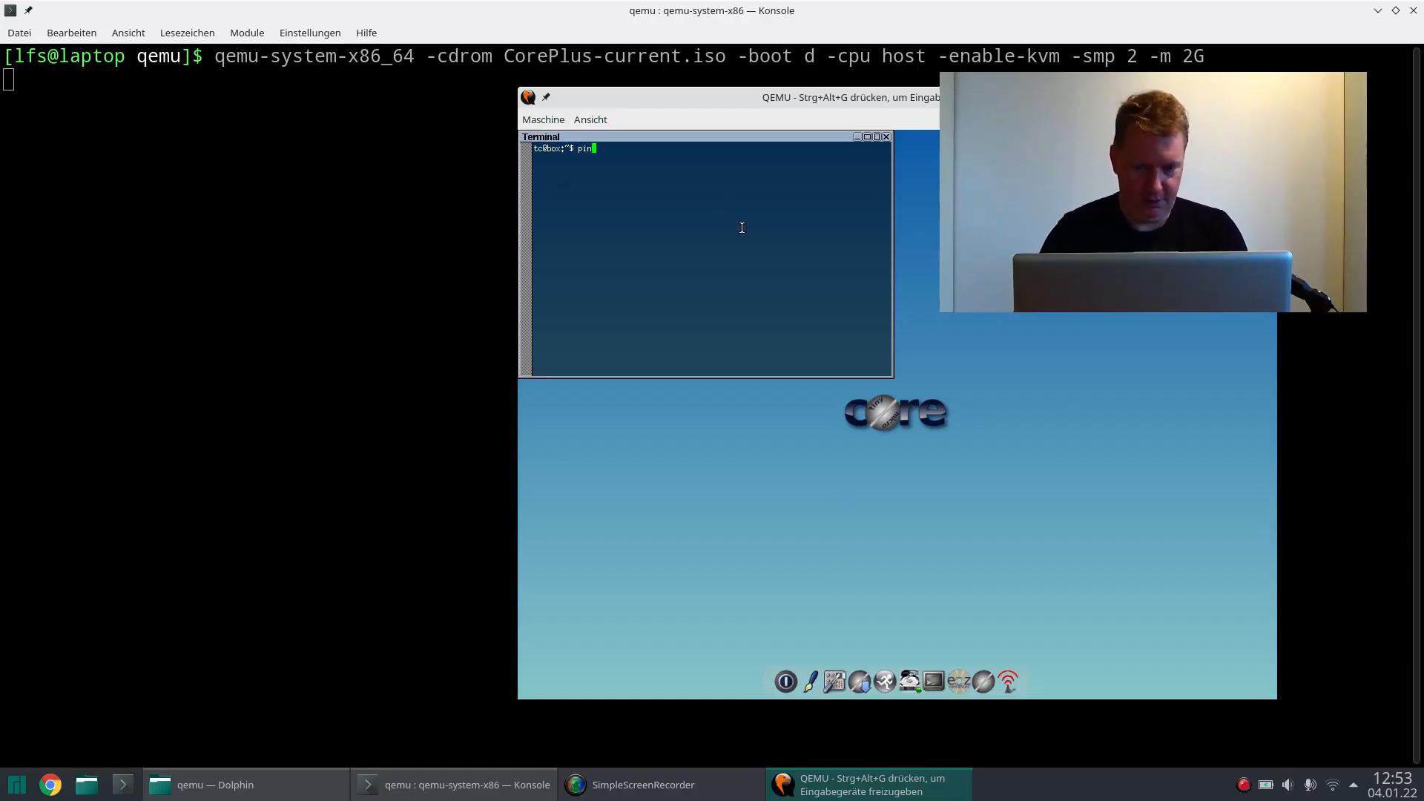
text(g 8.8.8.8)
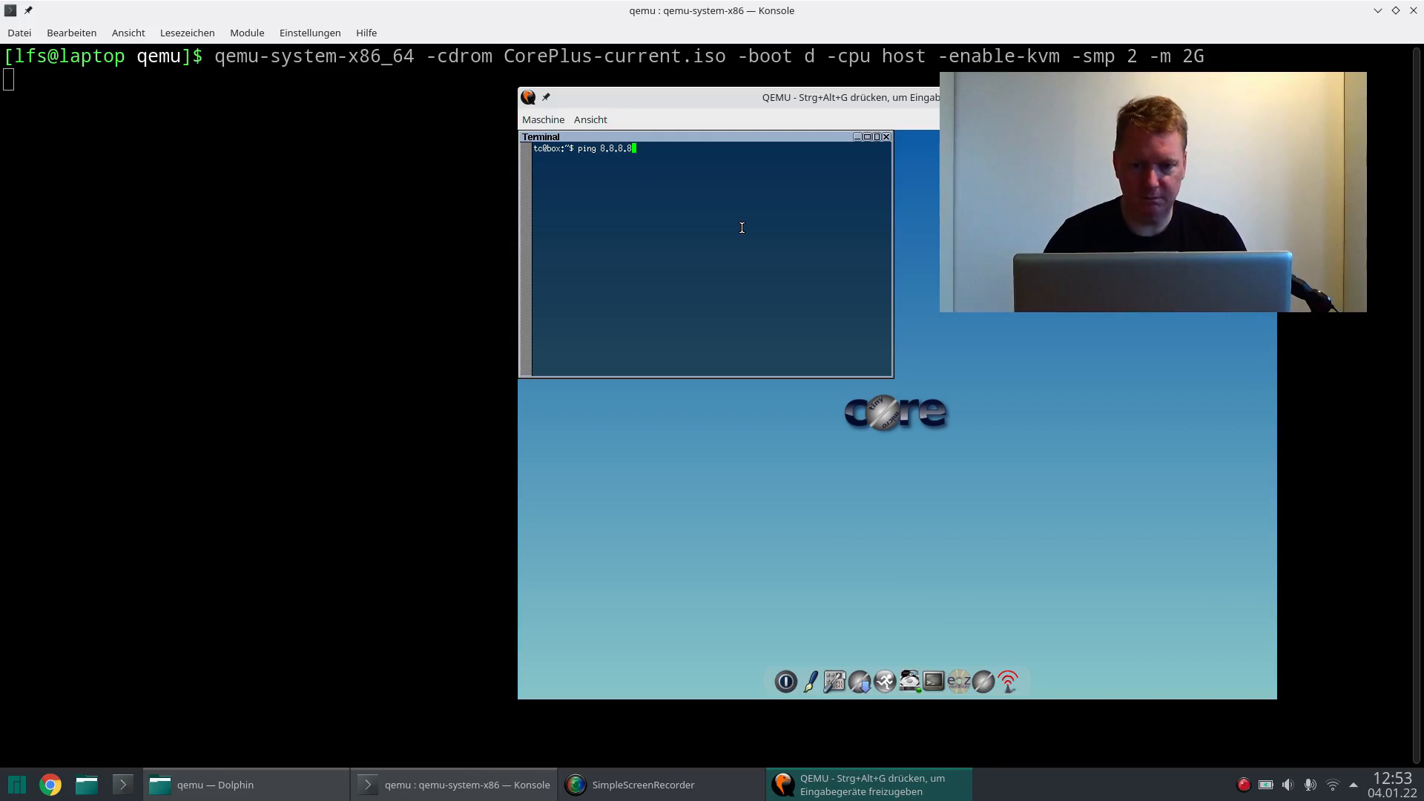
key(Return)
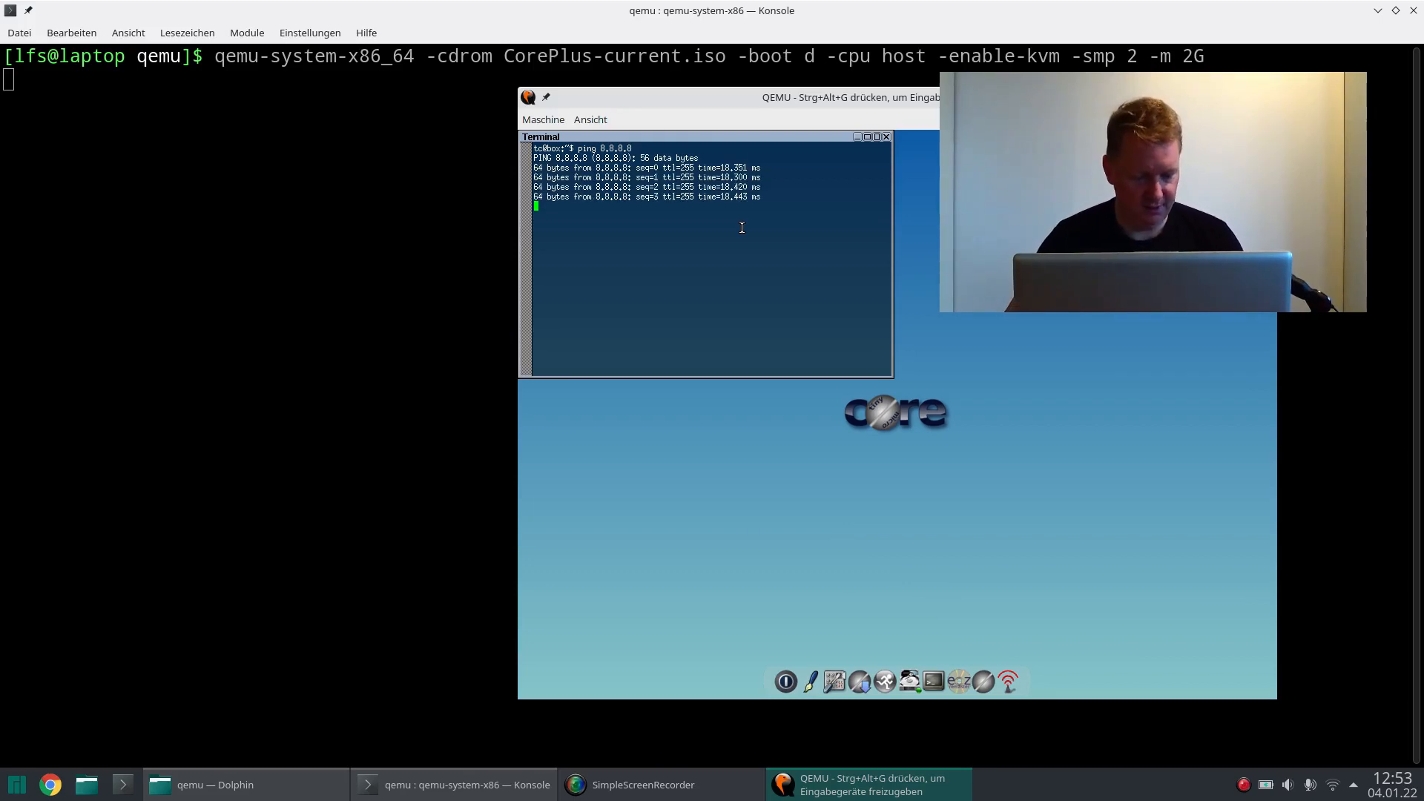
key(ctrl+c)
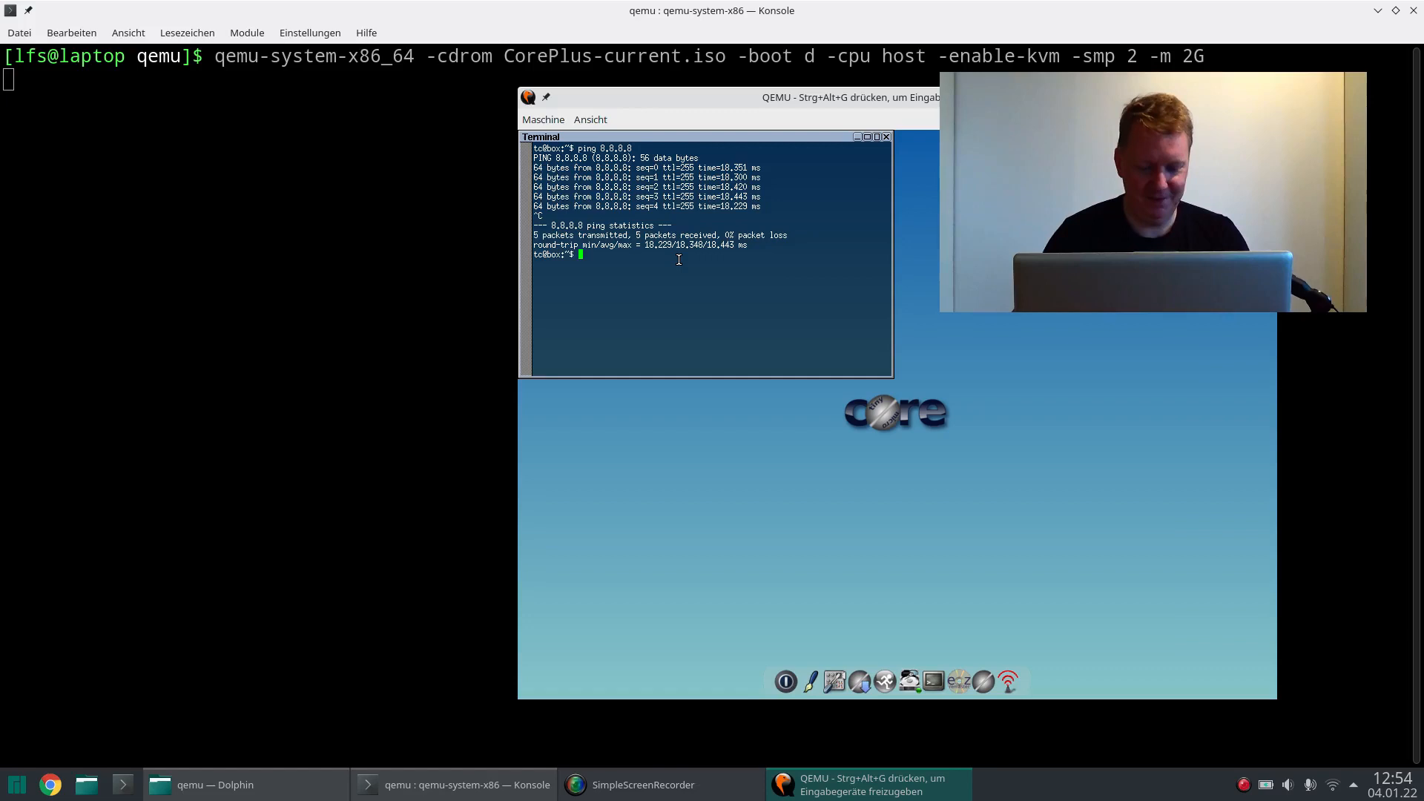
Step: Display the guest's network interface configuration with ifconfig
text(if)
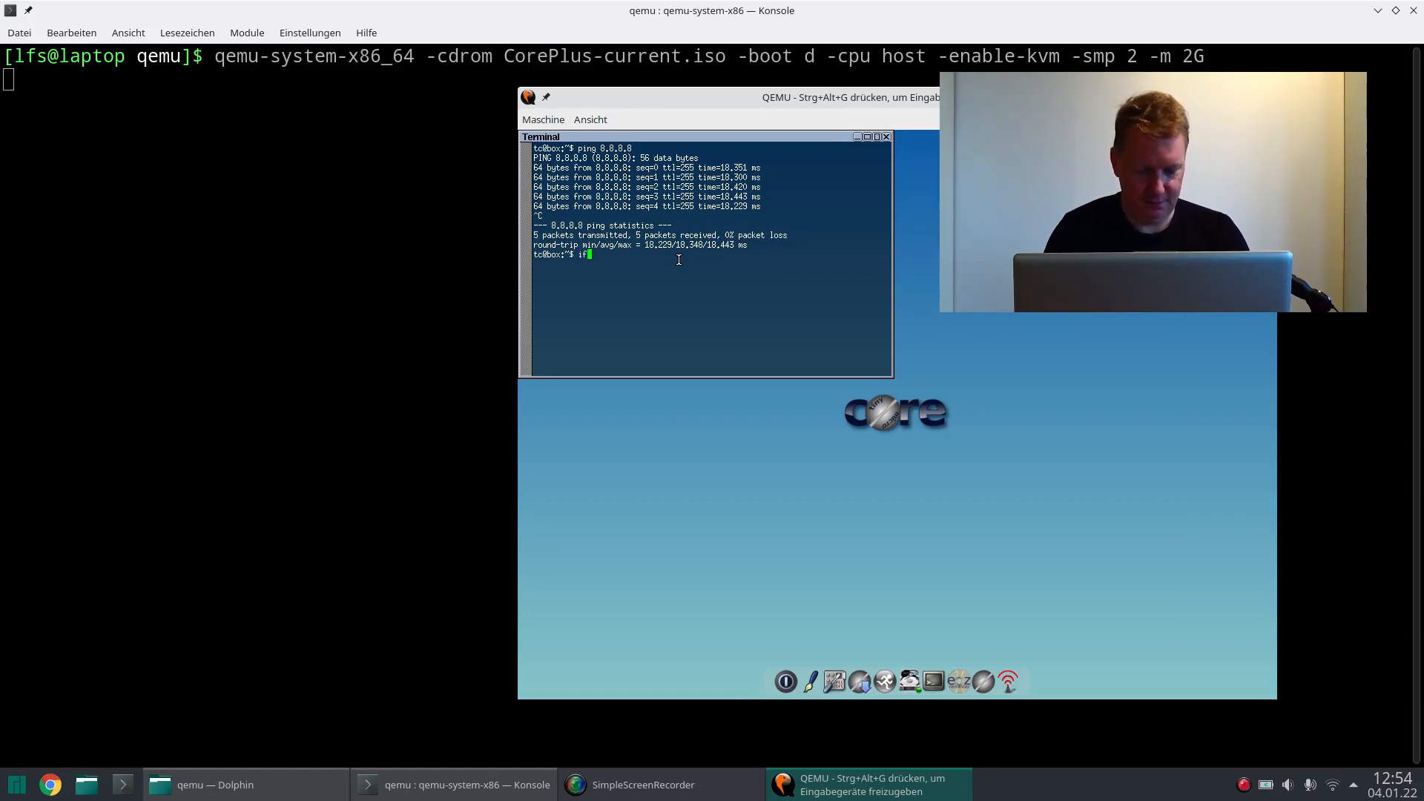
text(config)
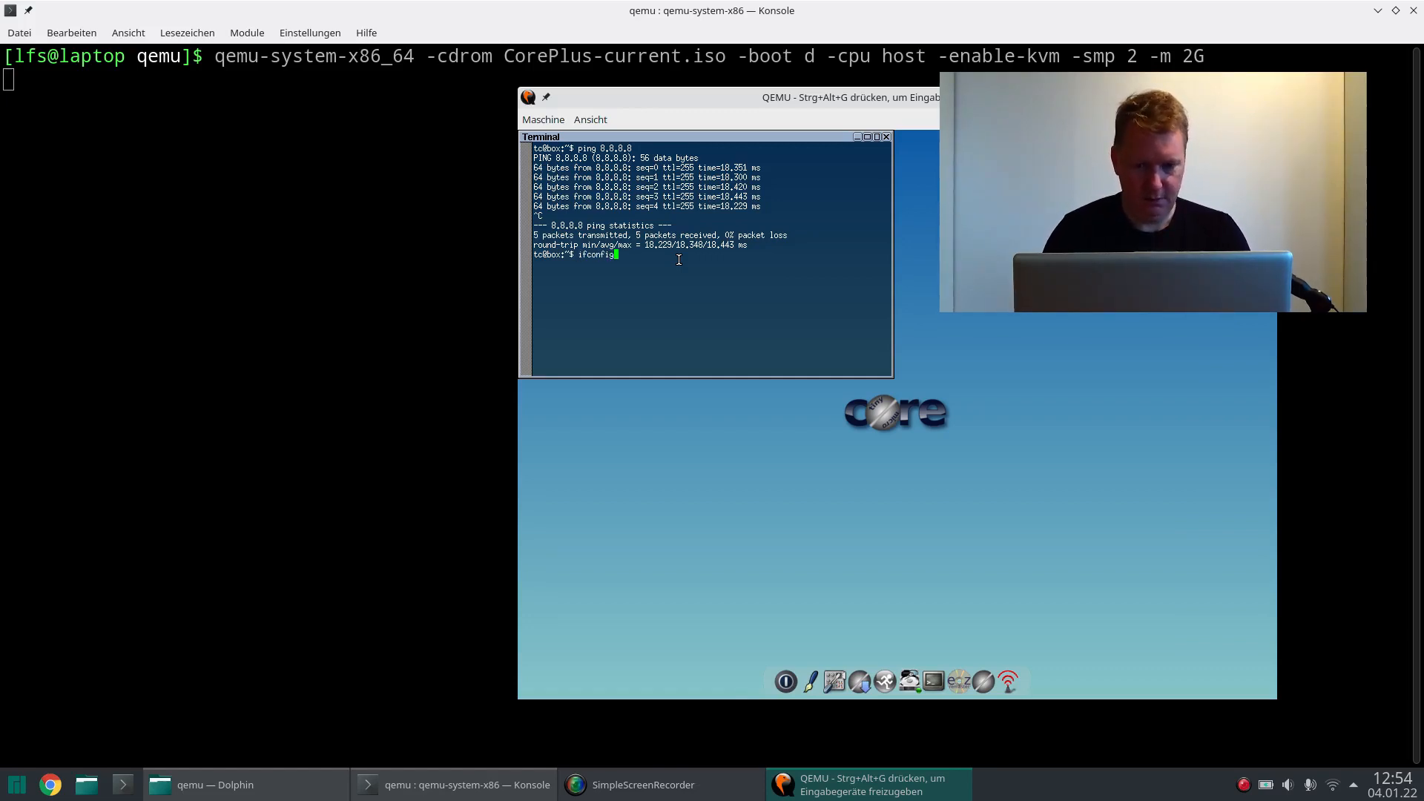
key(Return)
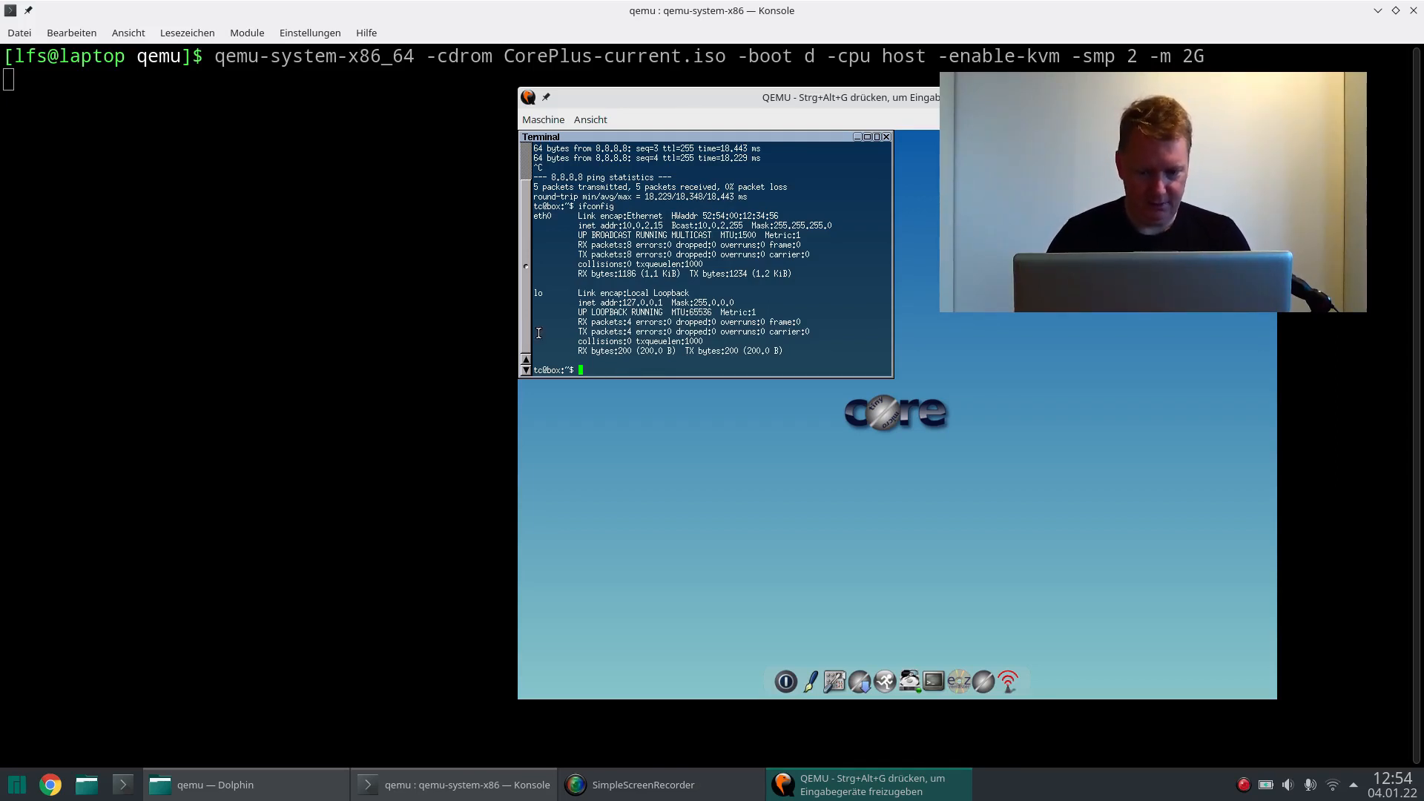
Step: Open a second guest terminal, place it below and beside the first, and start a listener with nc -l -p 12347
click(955, 671)
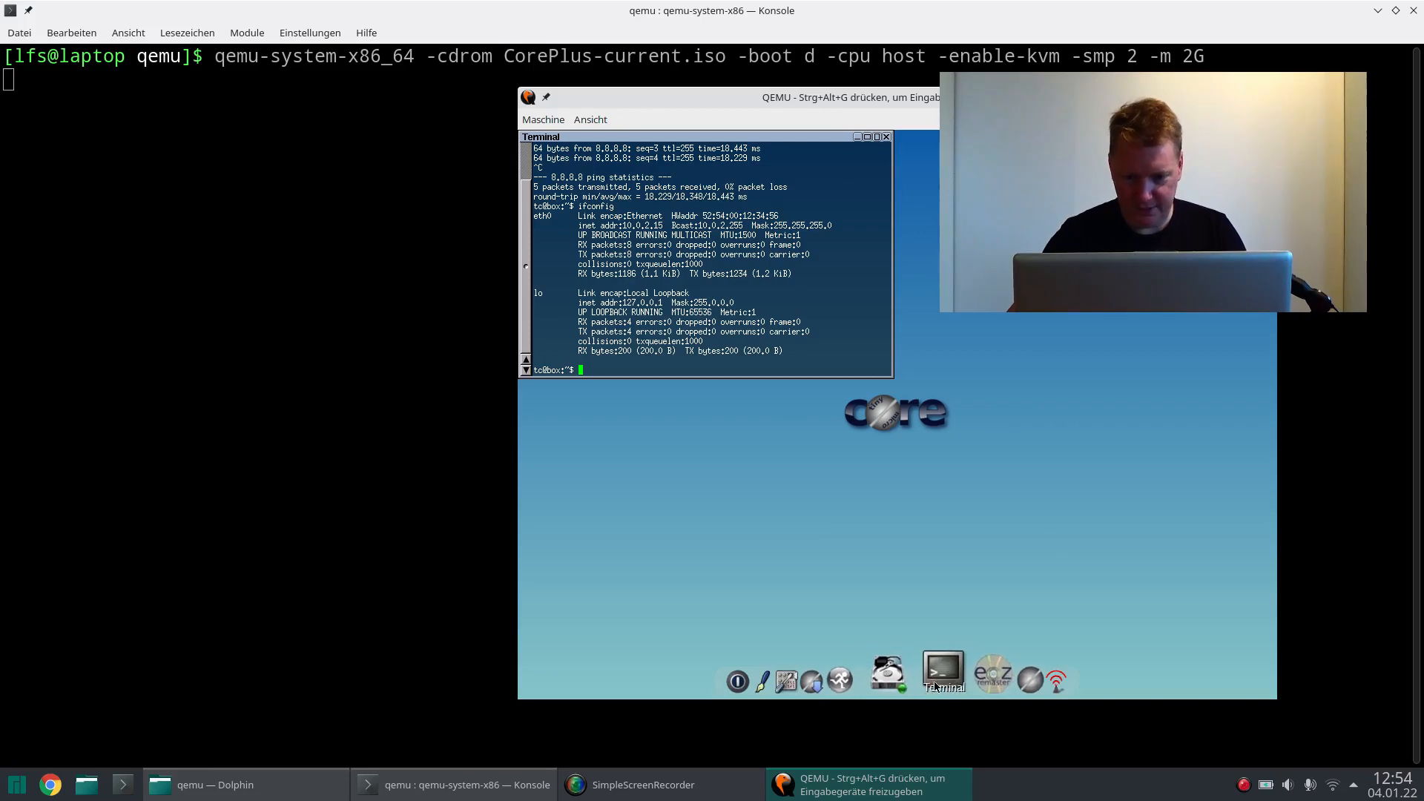
drag(654, 456, 991, 343)
text(n)
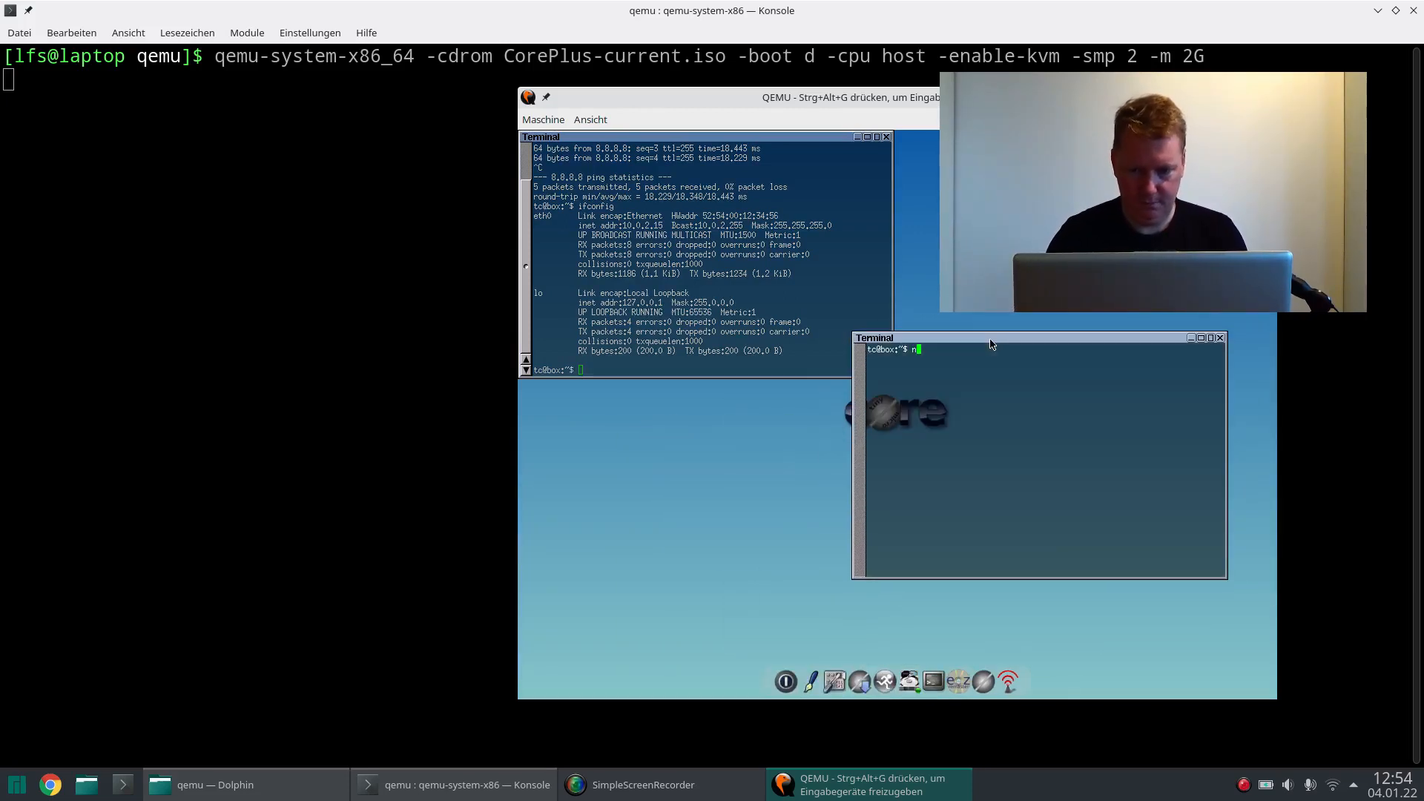
text(c)
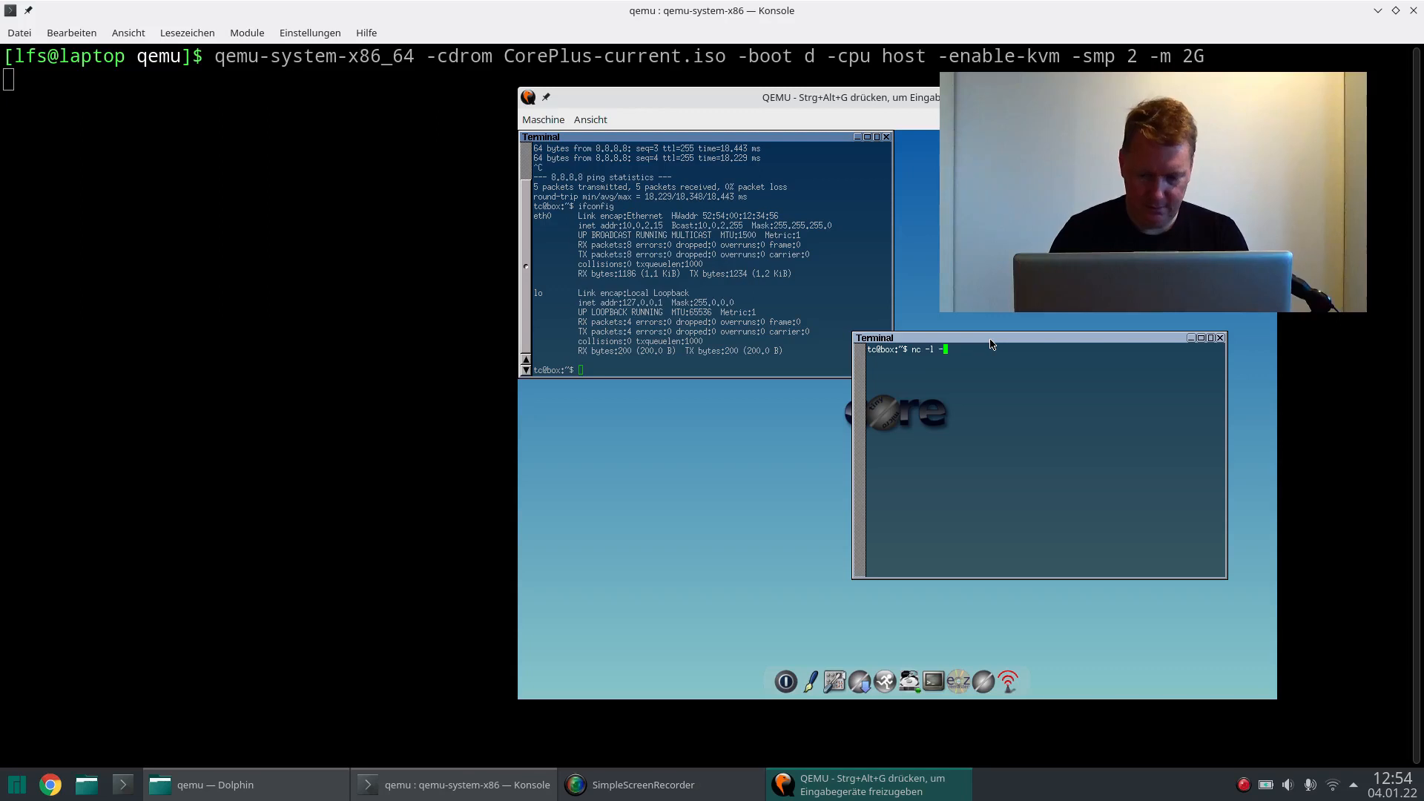
text(-l -p 12347)
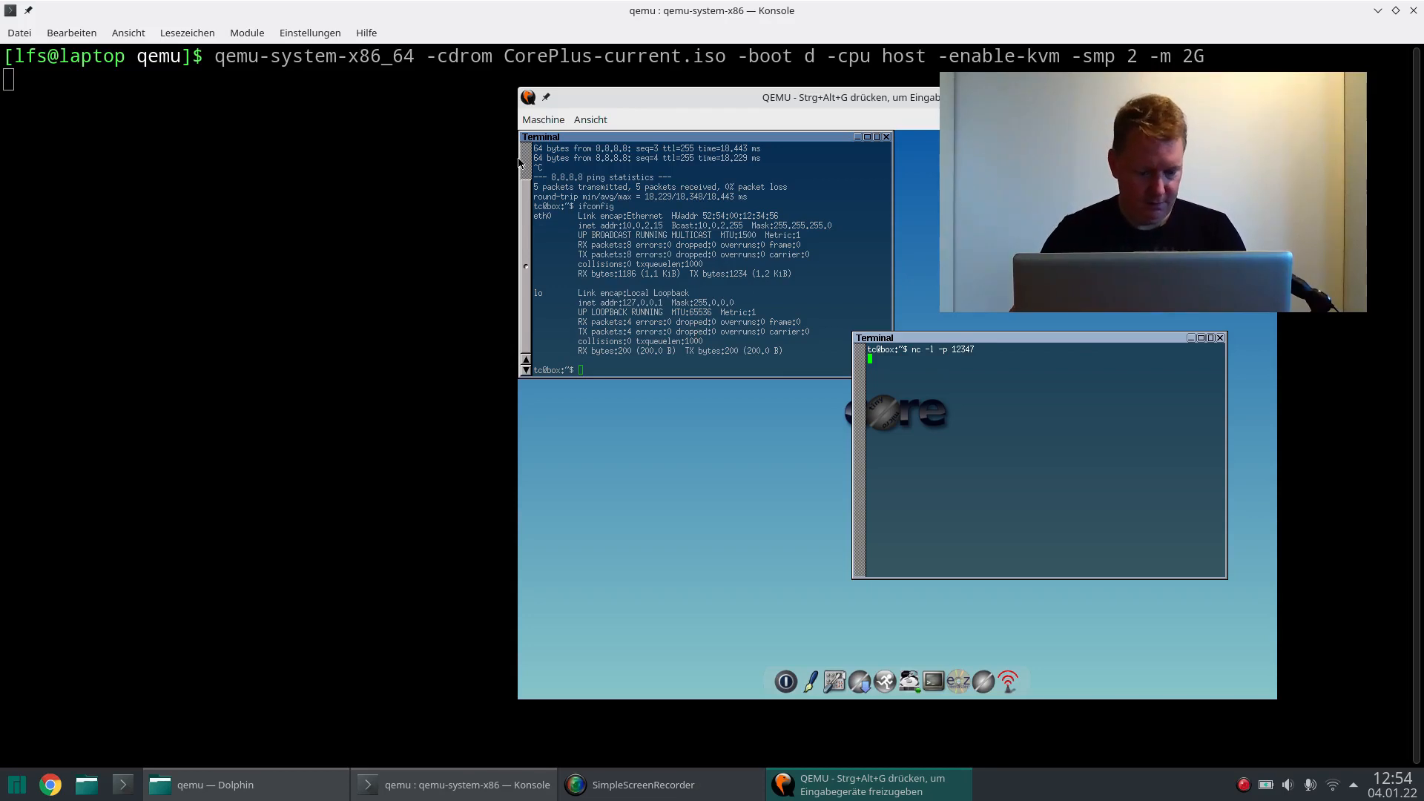
Step: Switch from the guest to a new Konsole tab on the host and try connecting to the guest listener with nc 10.0.2.15 12347
key(ctrl+alt+g)
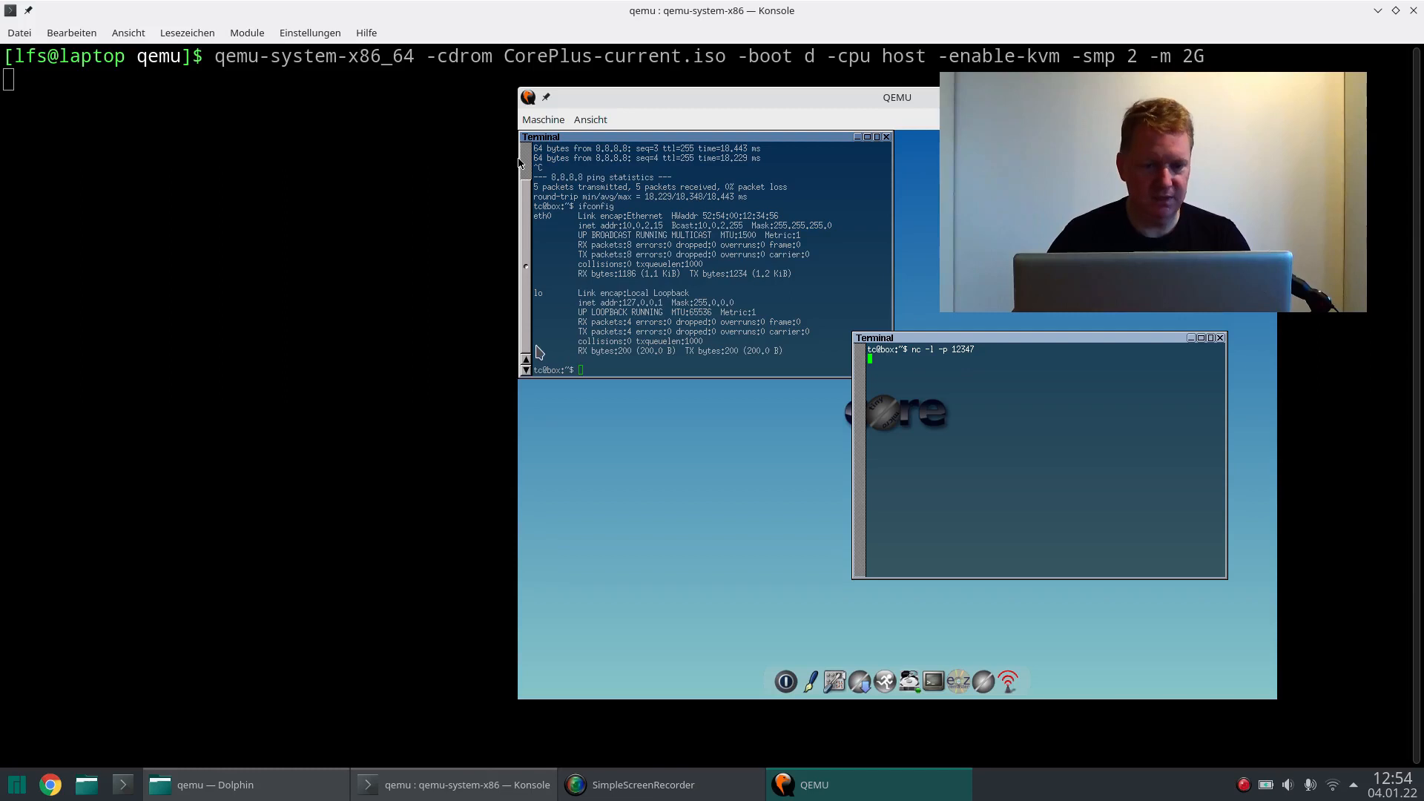
click(412, 335)
key(ctrl+shift+t)
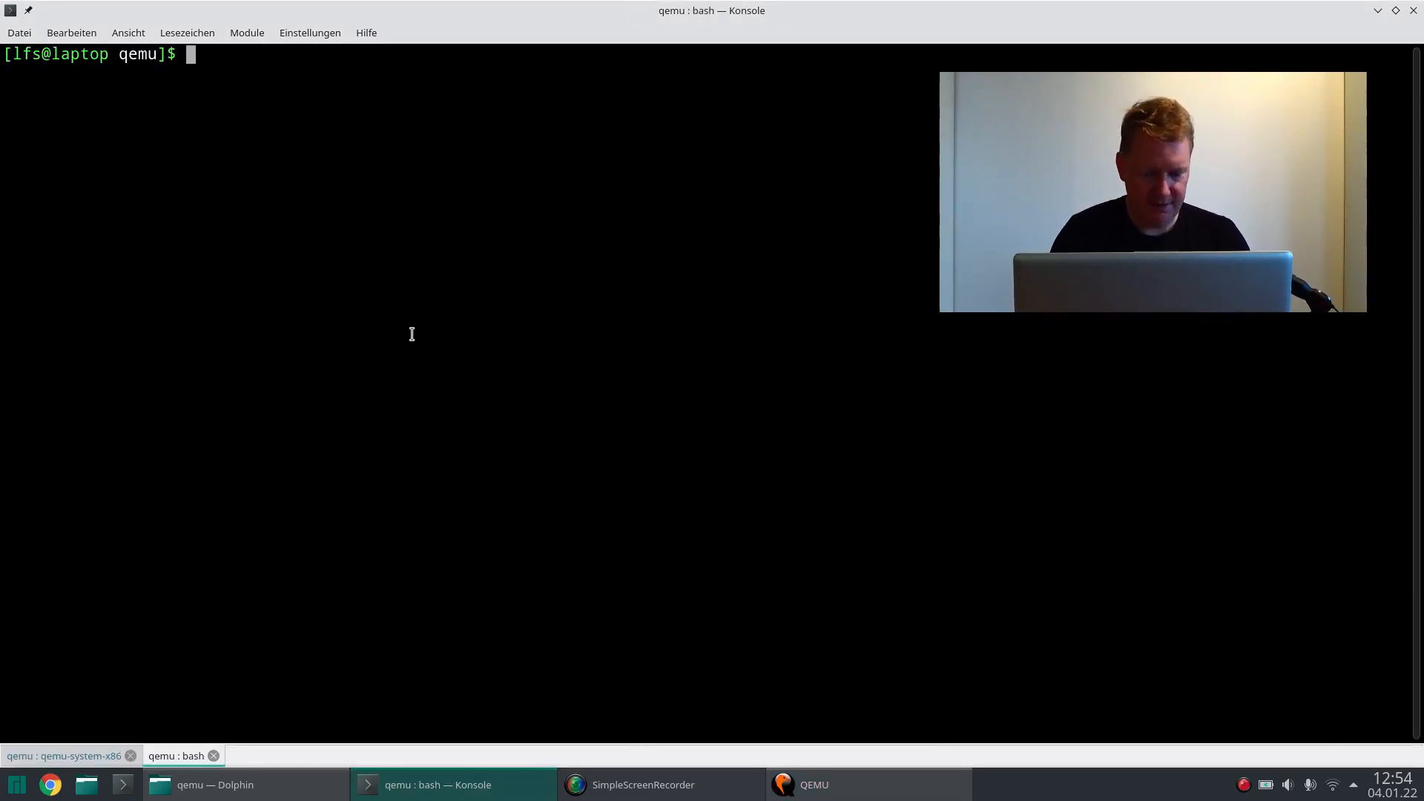
text(nc )
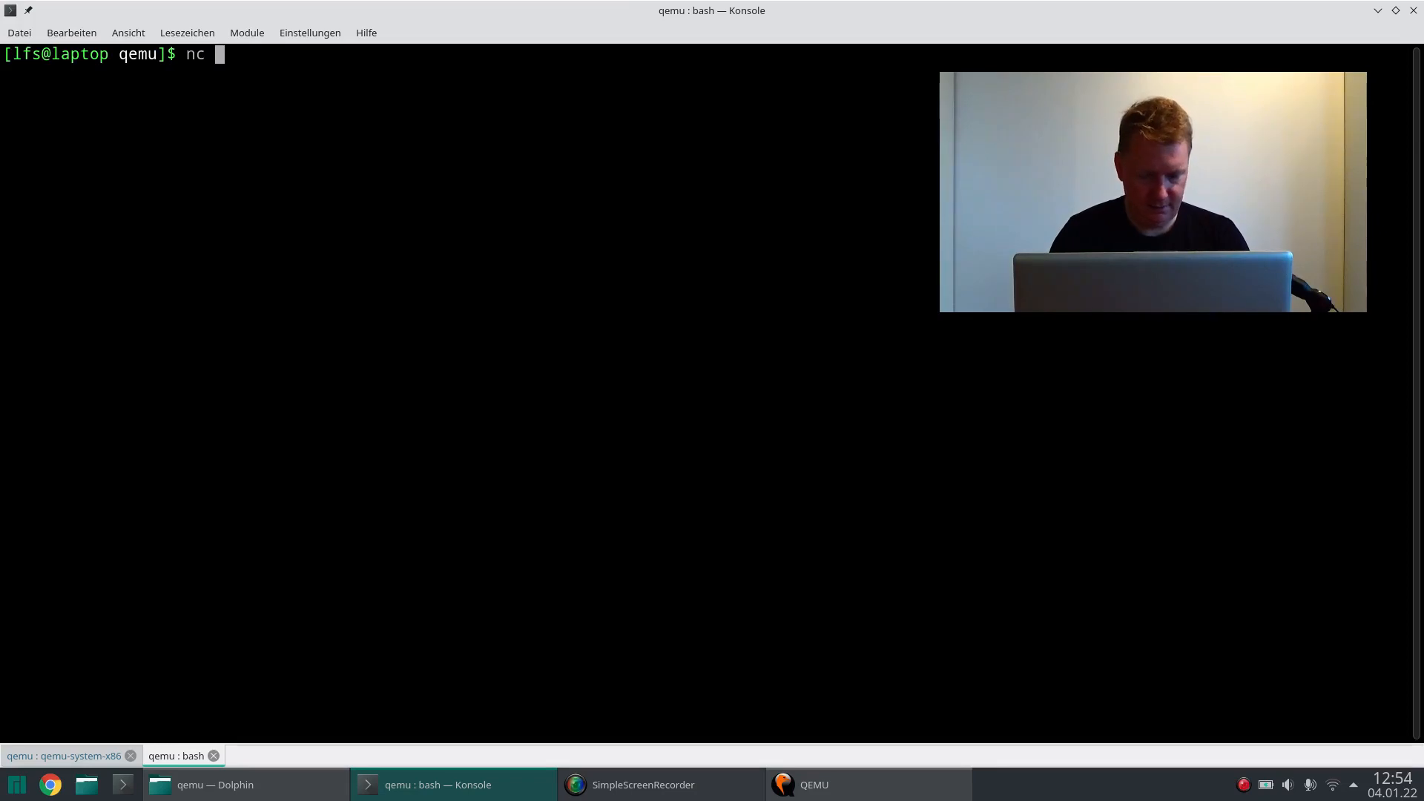
text(10)
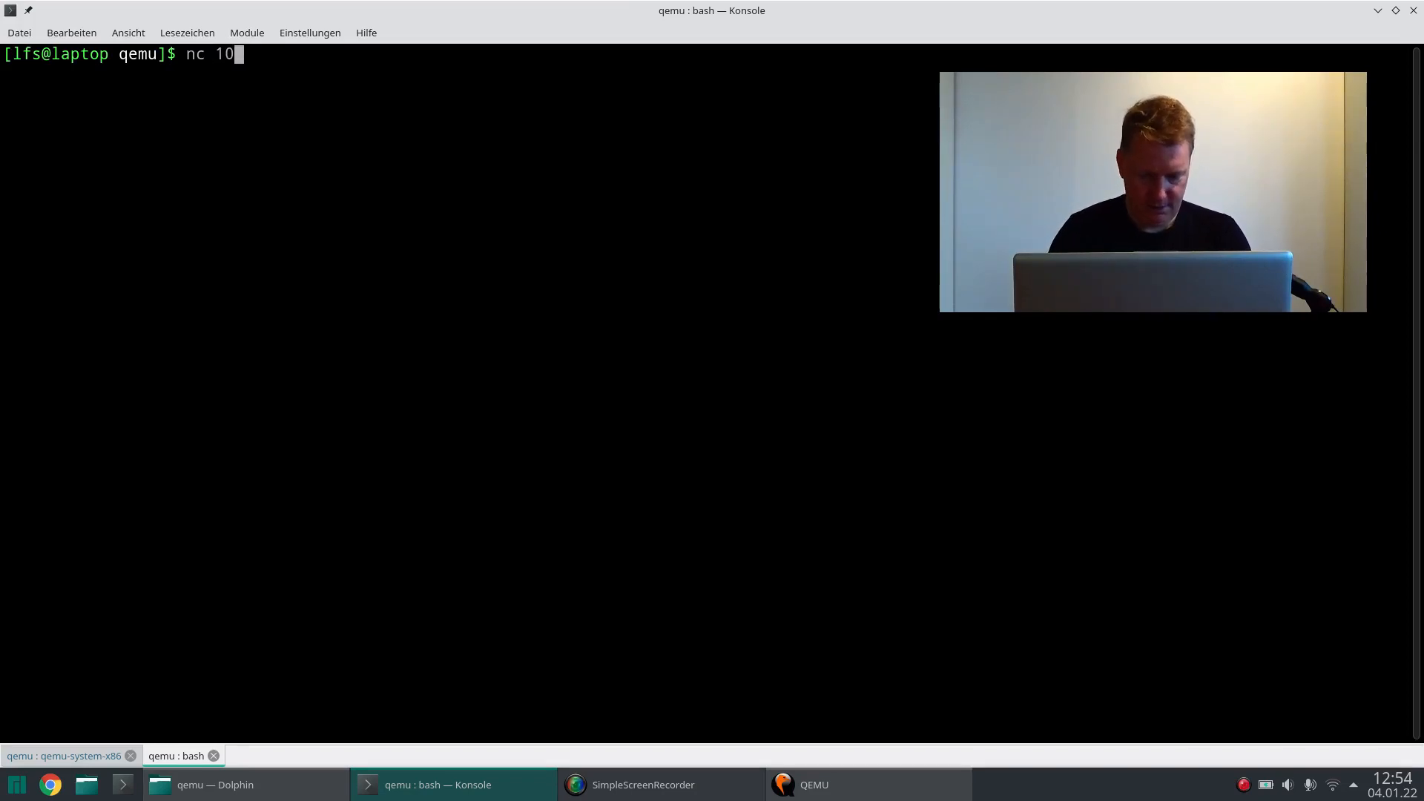
text(.0.)
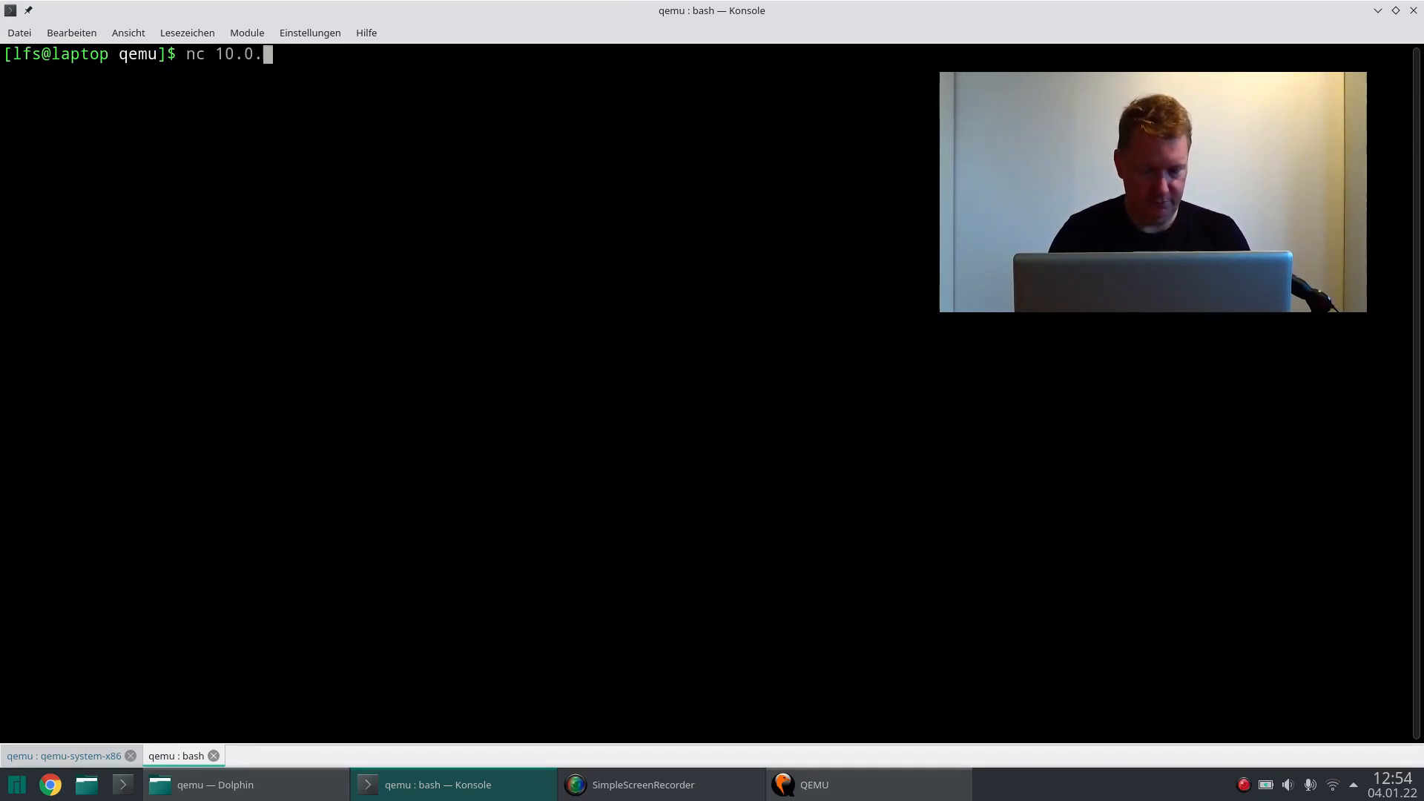
text(2.15 )
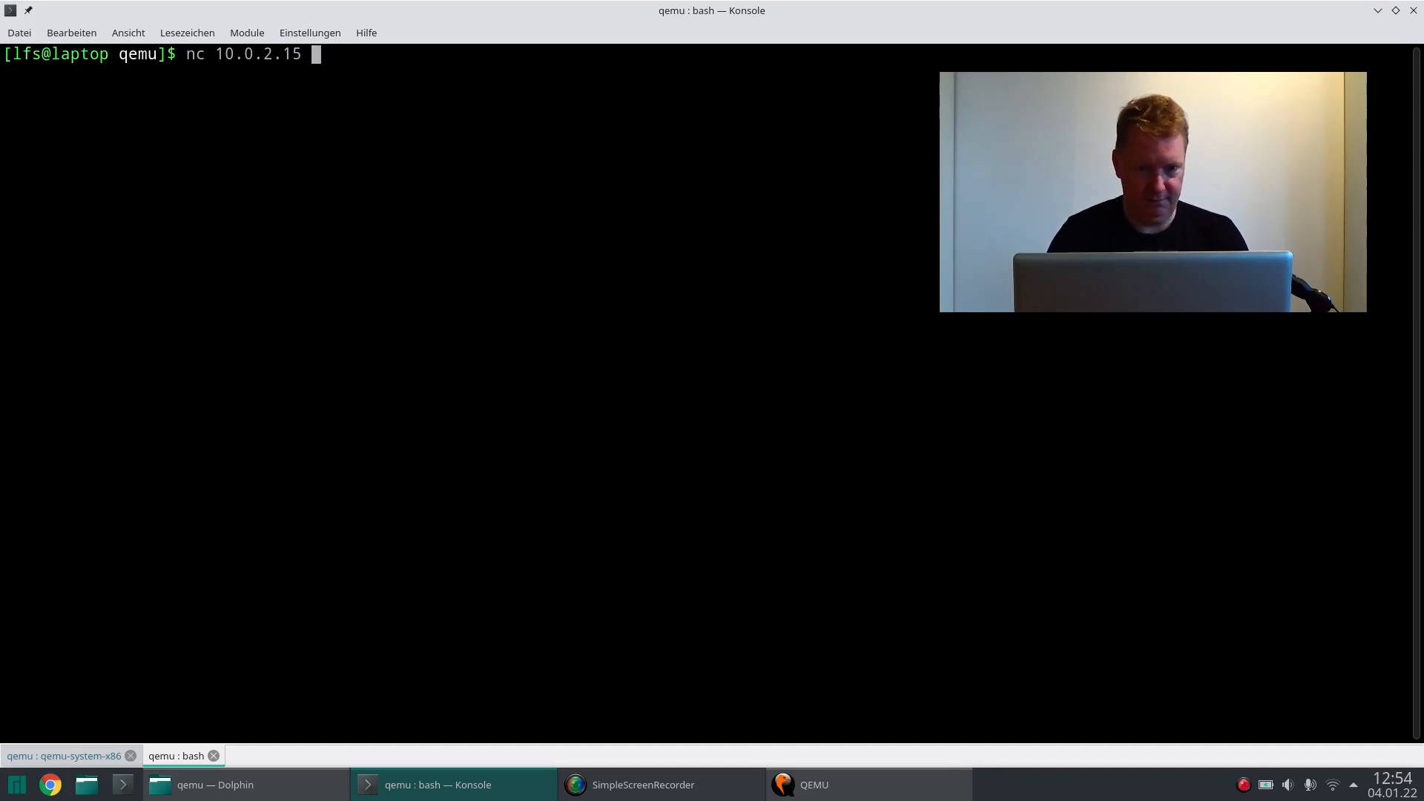
text(12347)
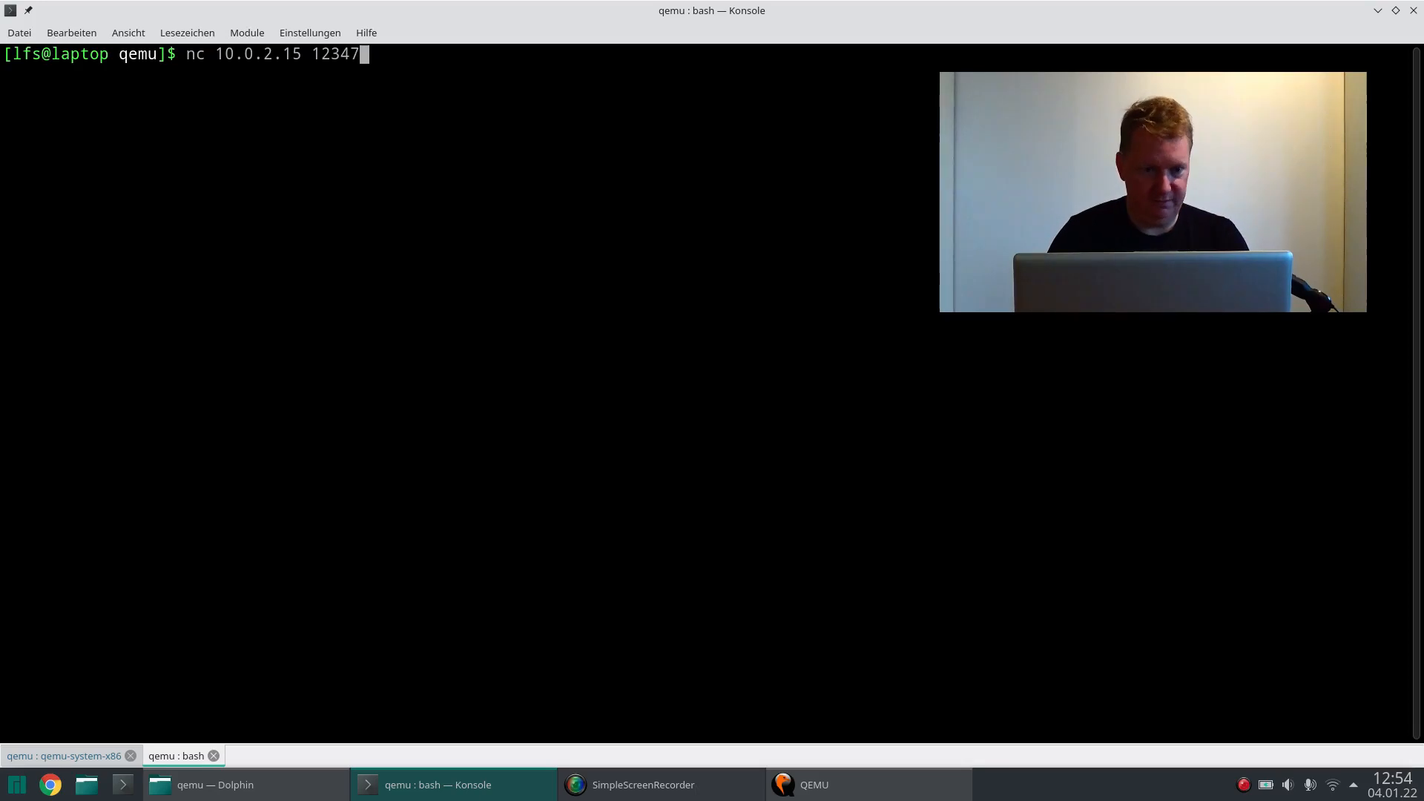
key(Return)
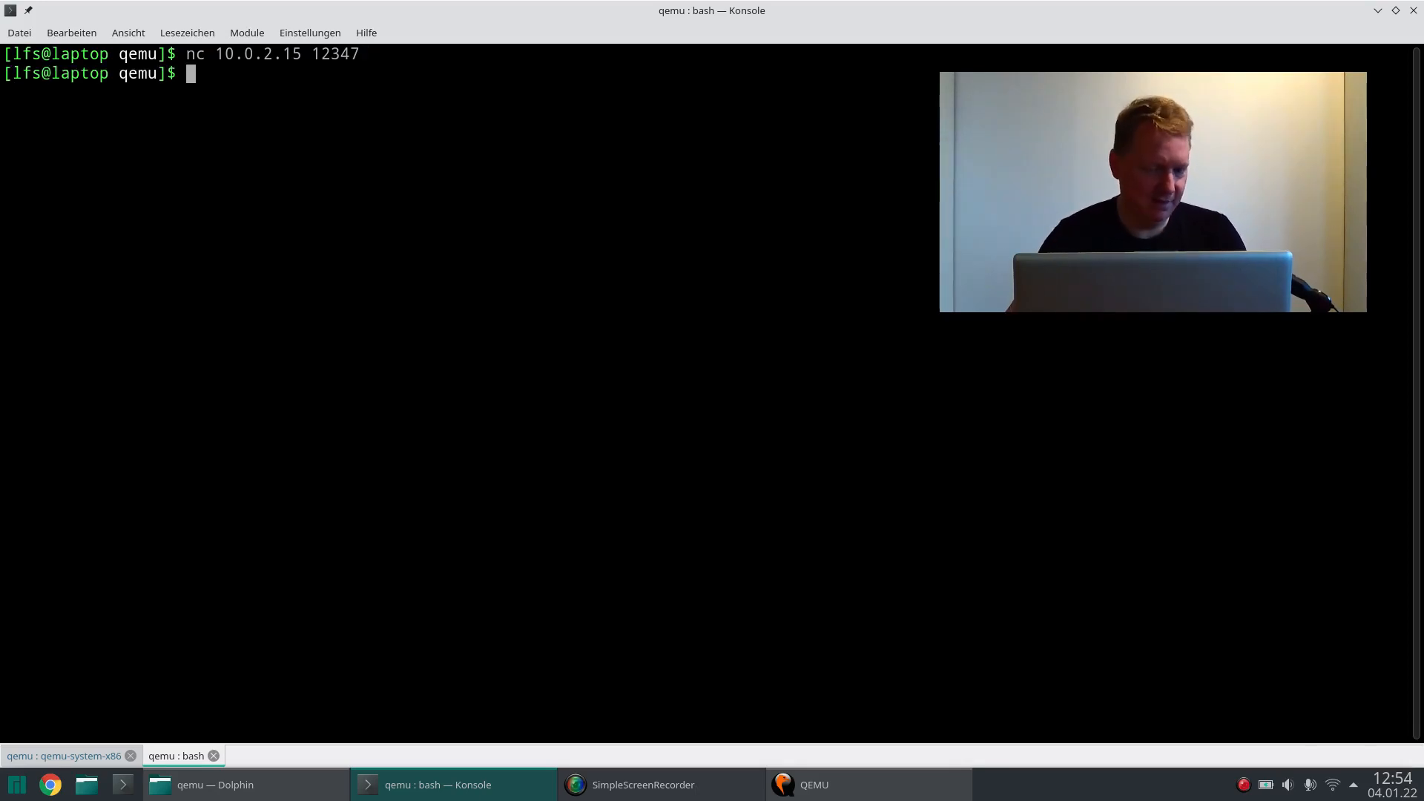
Step: Check the guest's listener terminal, return to the host's Konsole tab, and run ping 10.0.2.15 briefly before stopping it
click(793, 782)
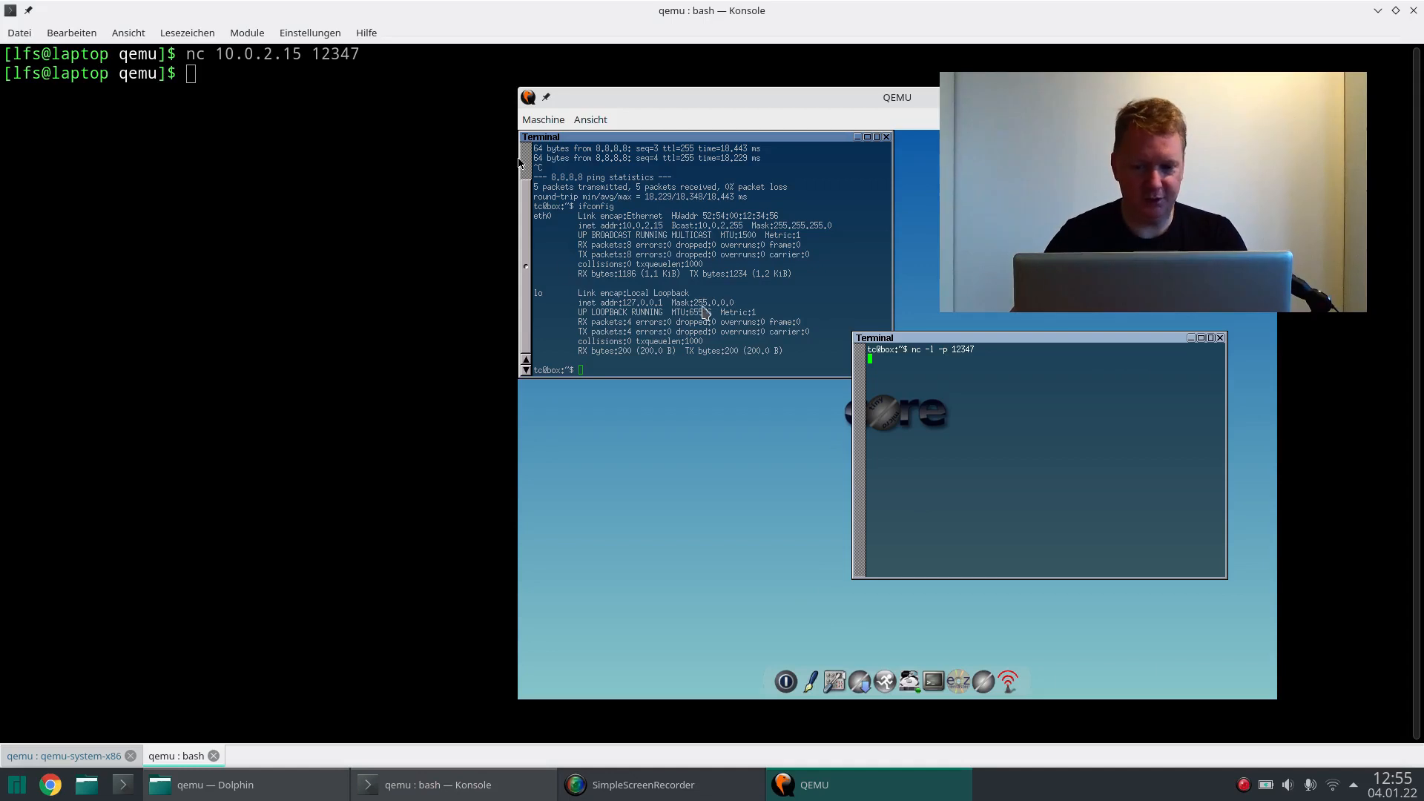
click(302, 235)
text(ping )
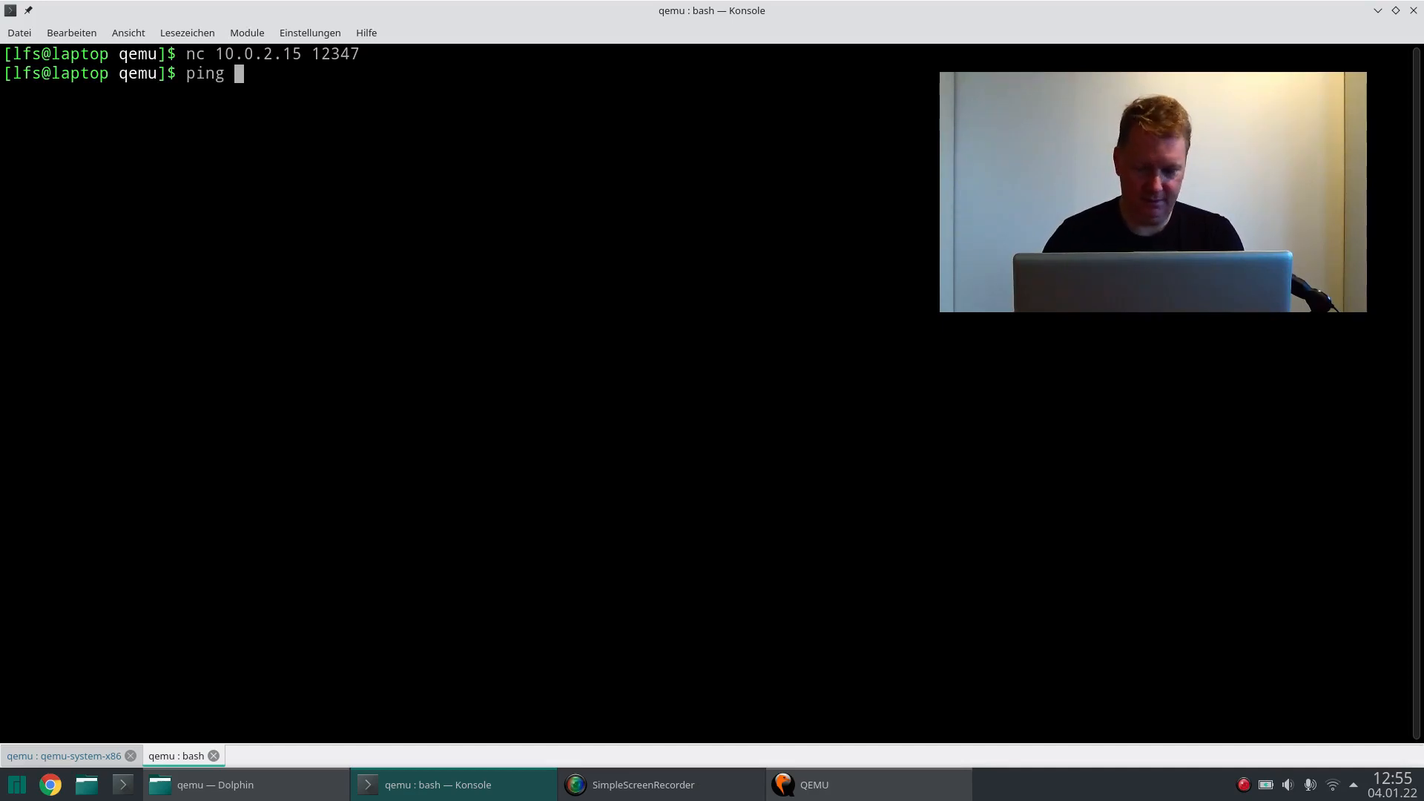
text(10.)
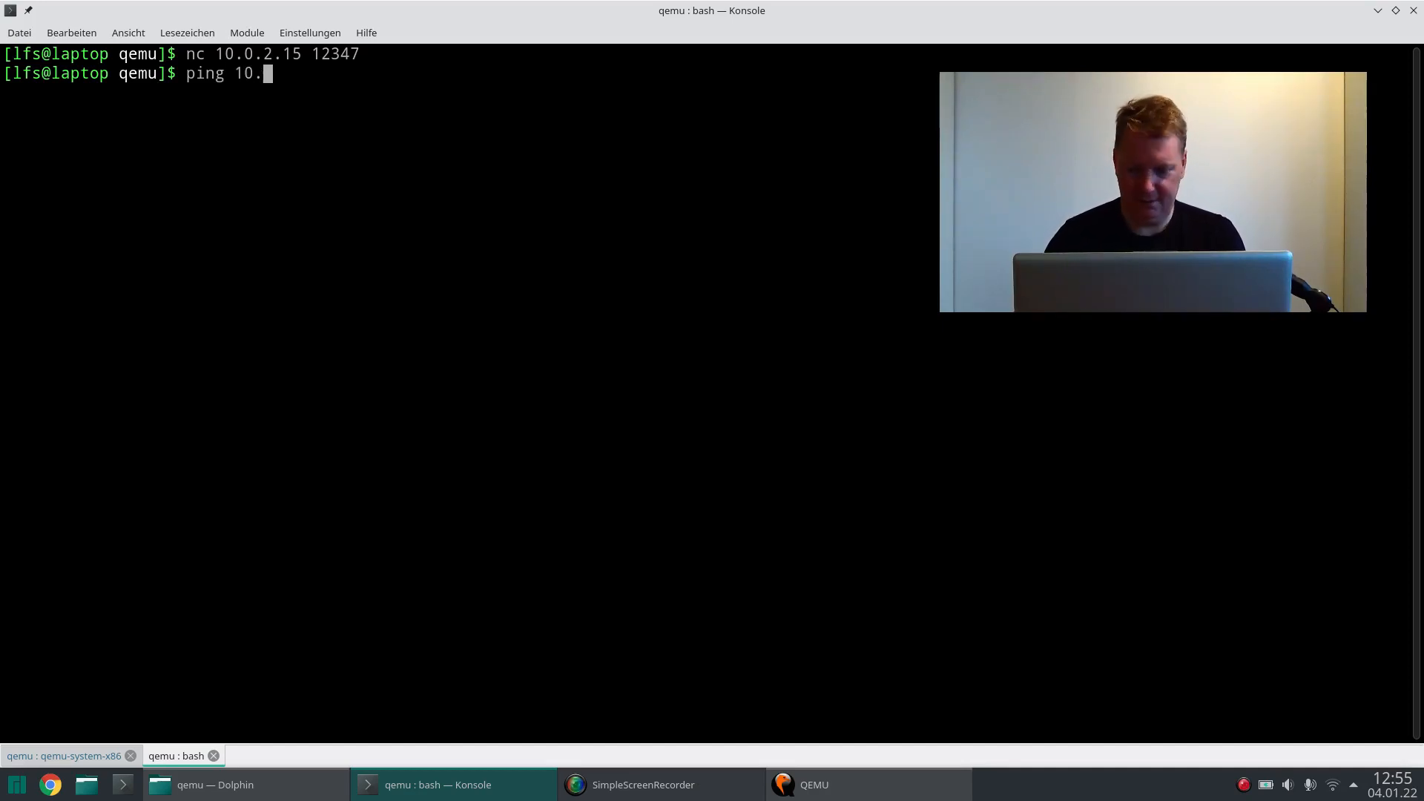
text(0.2.15)
key(Return)
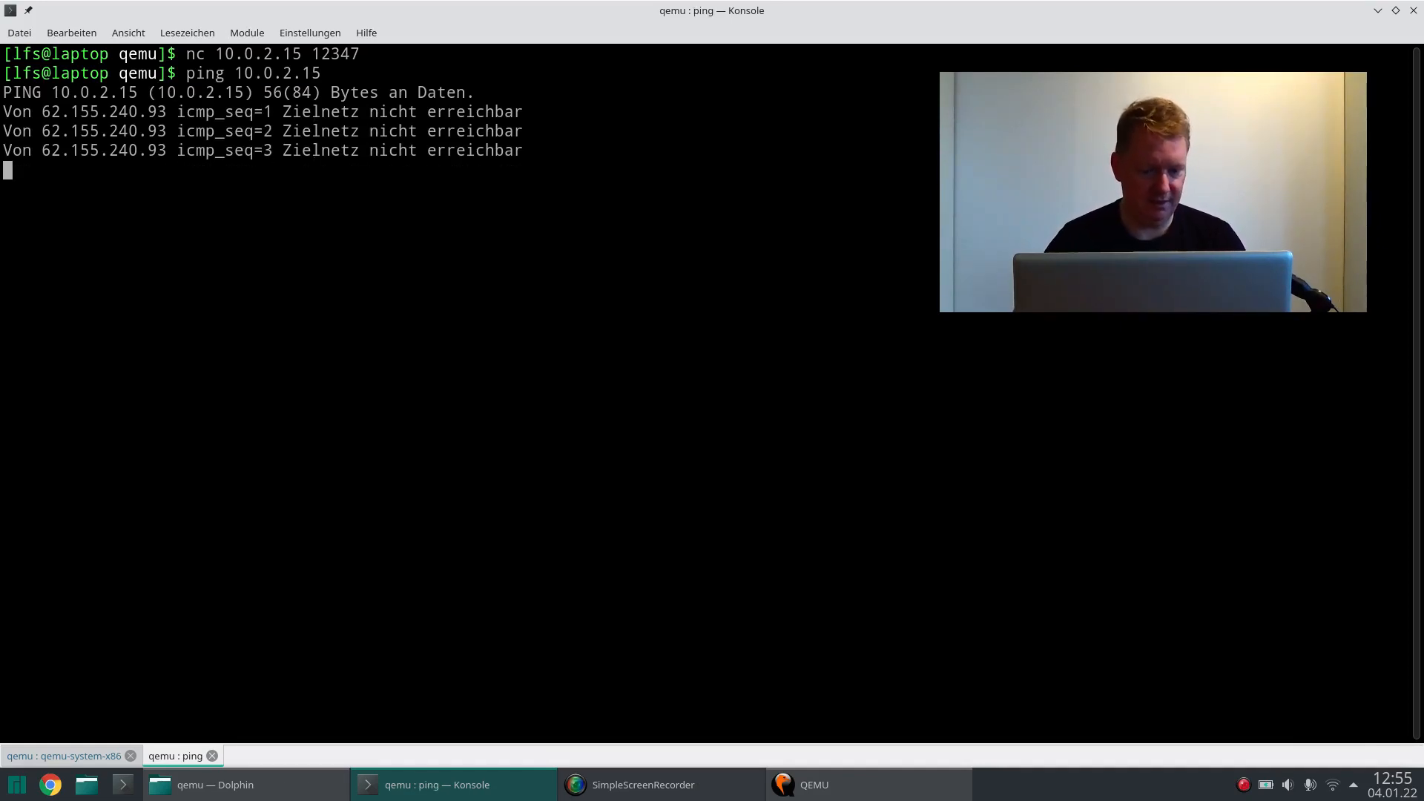
key(ctrl+c)
Step: Reuse the last host command with ping replaced by tracepath to trace the route to 10.0.2.15
key(Up)
key(Left)
key(Left)
key(Left)
key(Left)
key(Left)
key(Left)
key(Left)
key(Left)
key(Left)
key(BackSpace)
key(BackSpace)
key(BackSpace)
key(BackSpace)
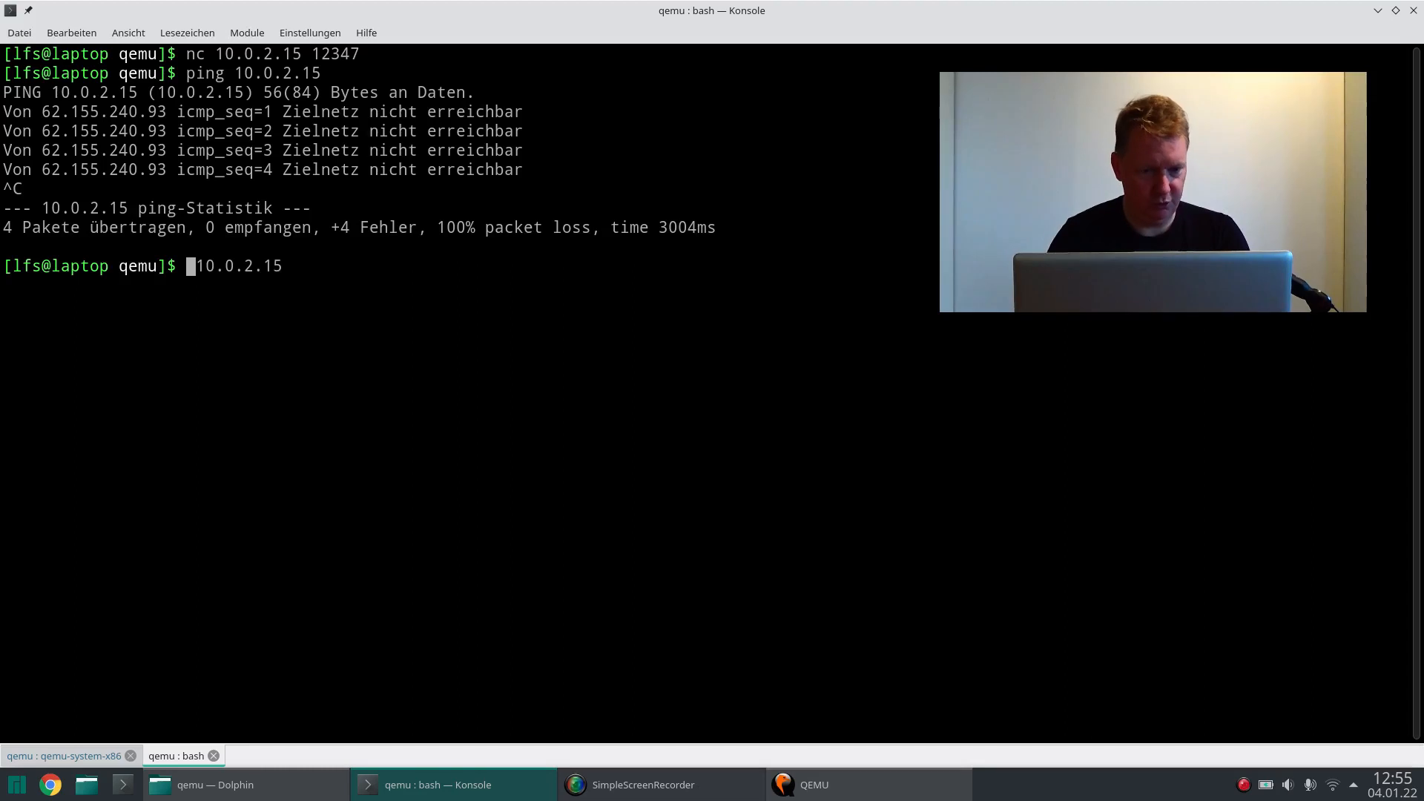
text(trace)
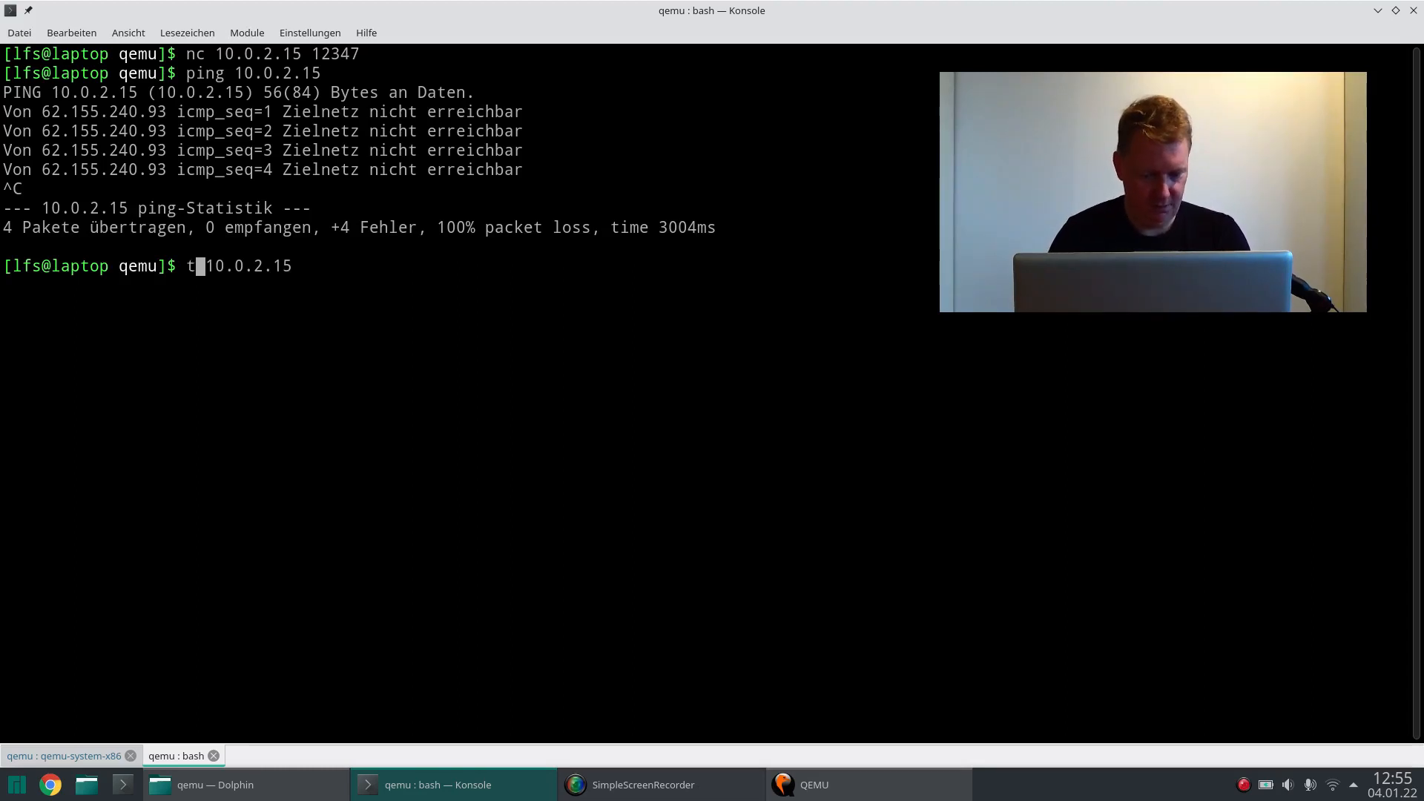
text(path)
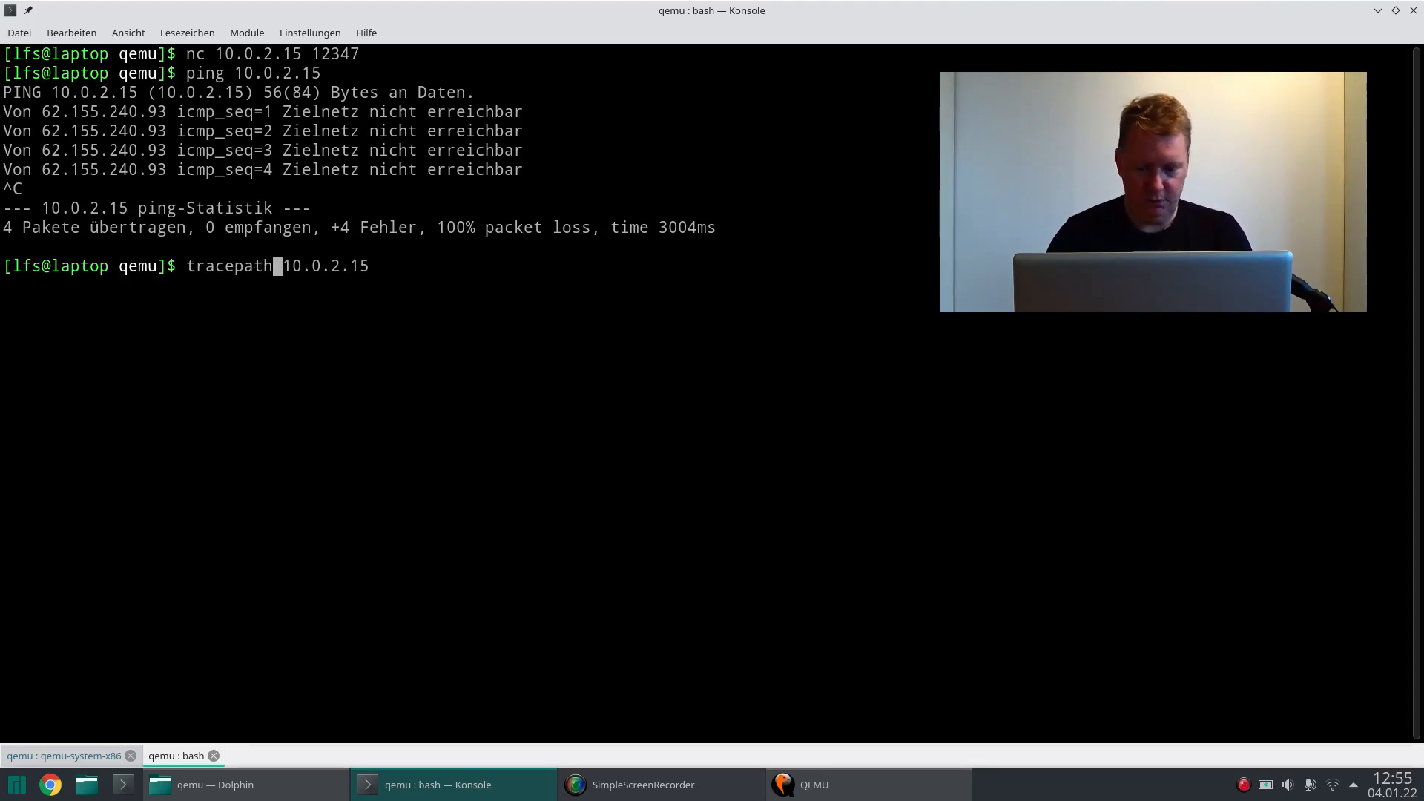
key(Return)
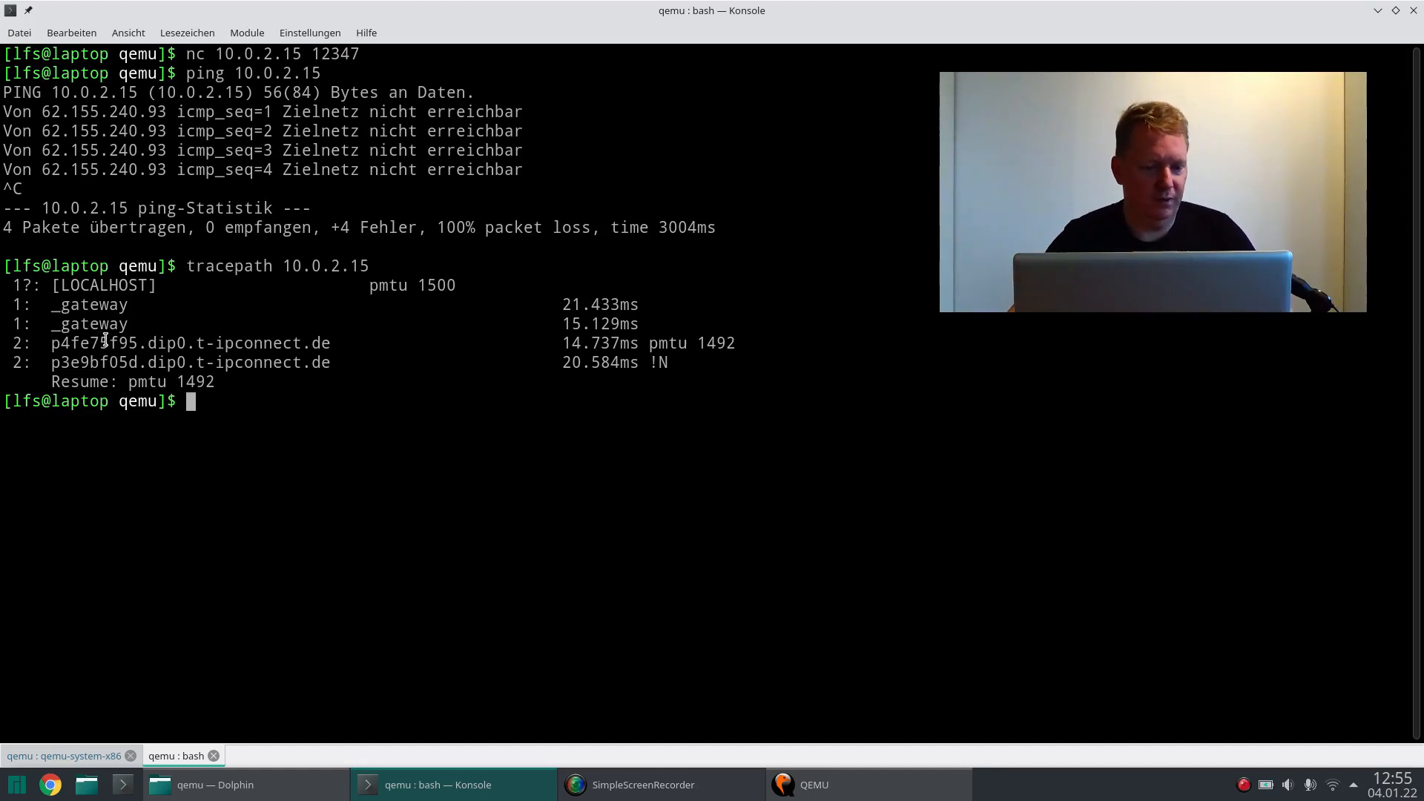
Step: Highlight the first external hop in the tracepath output and the leading 10 of the target address
drag(108, 340, 331, 336)
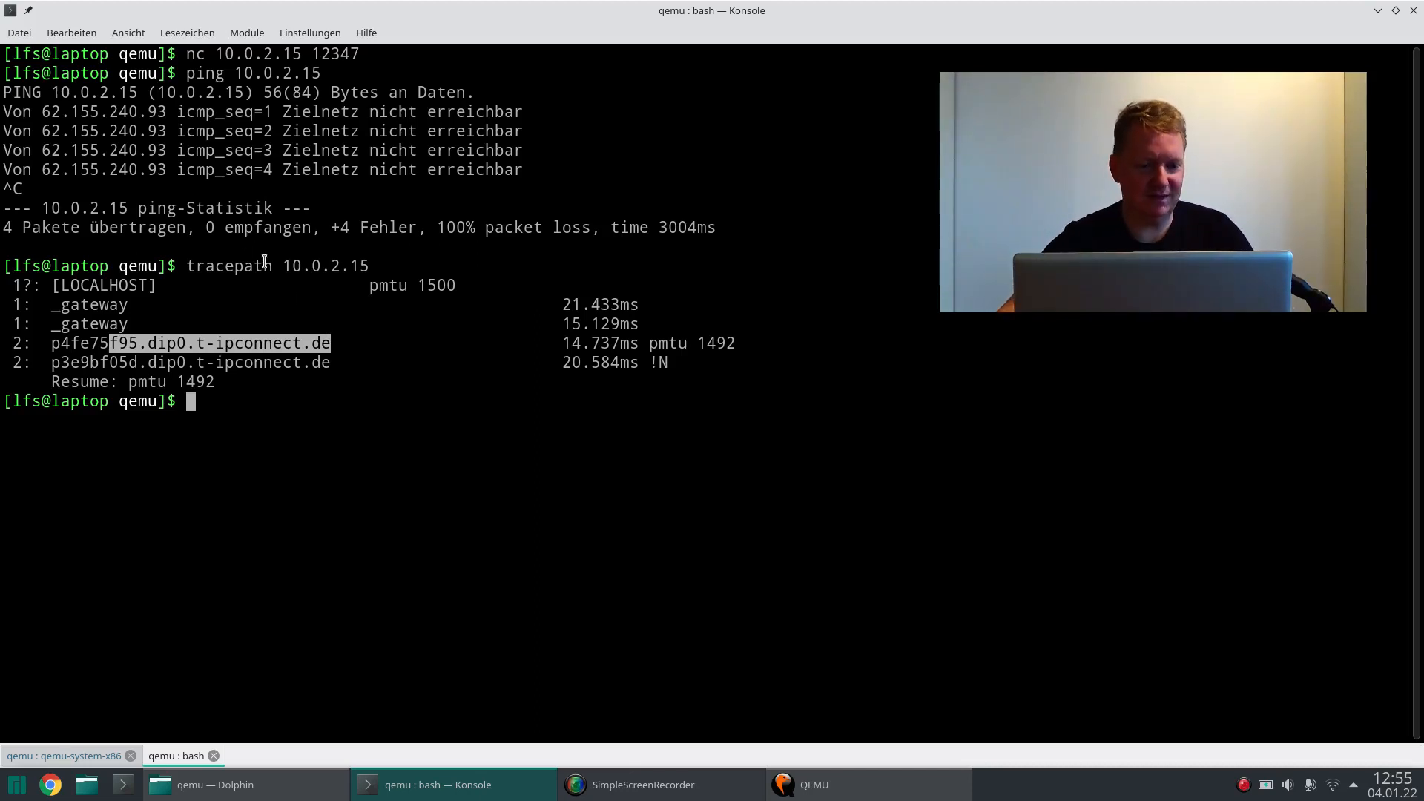
click(289, 266)
drag(288, 265, 307, 268)
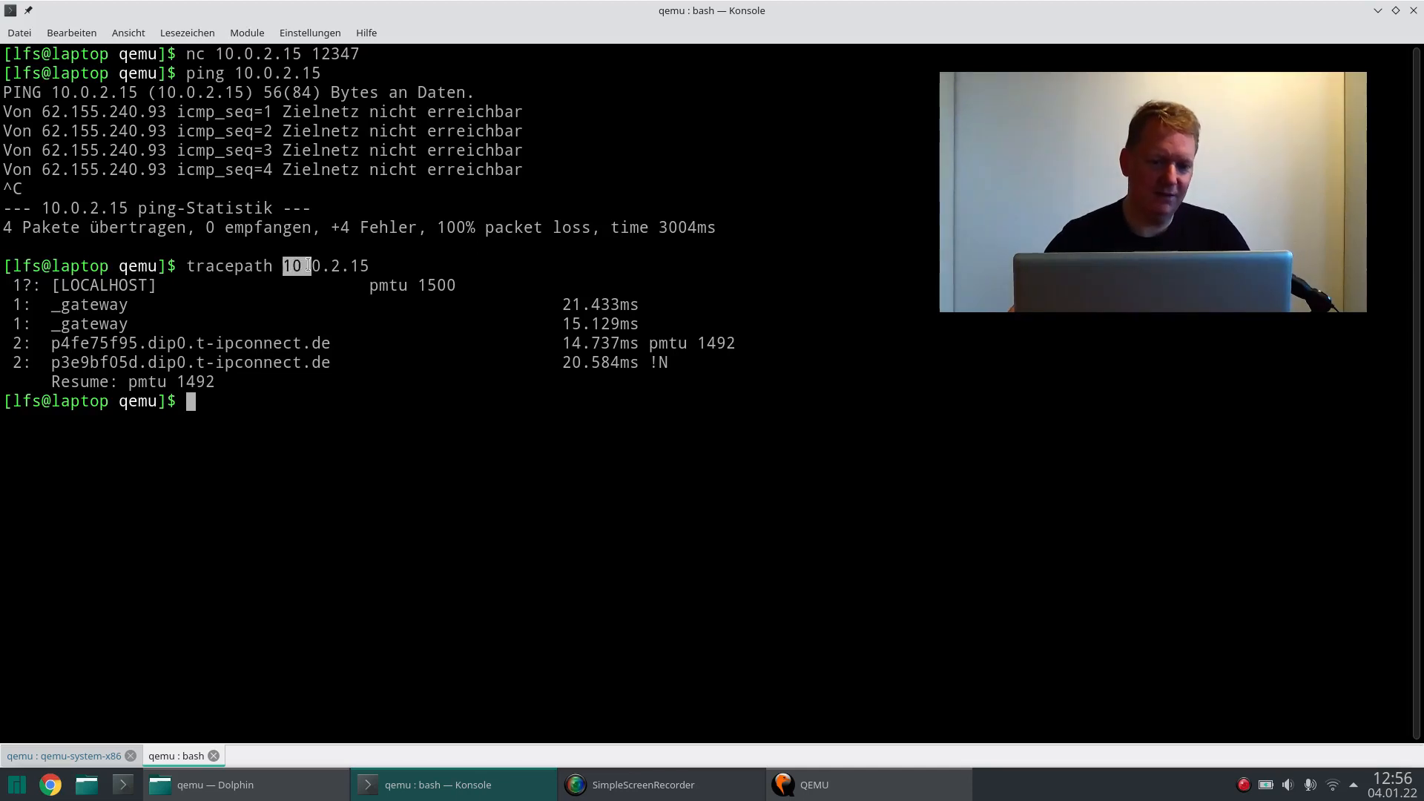